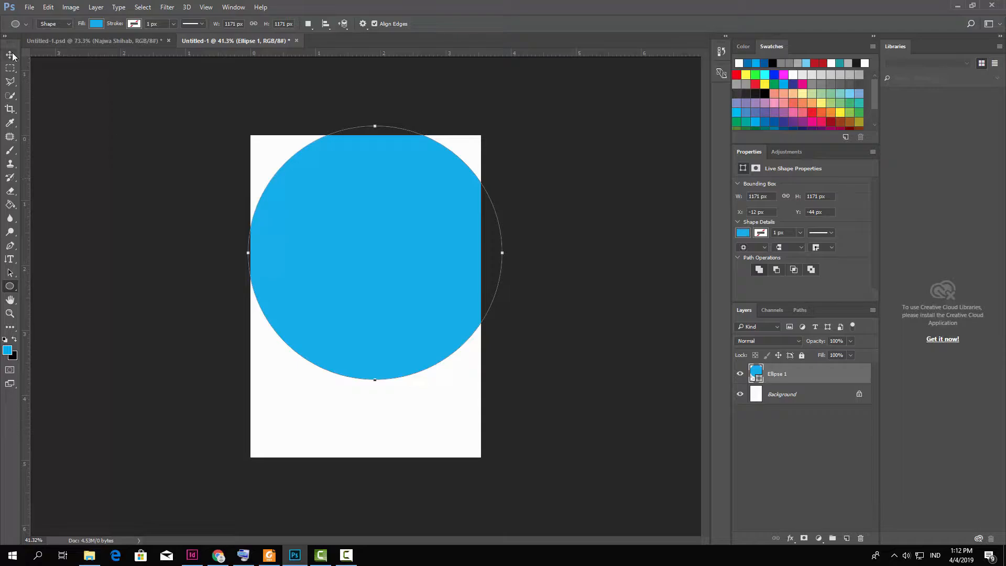
# Stretch the blue circle wider and shift it up-left so only an arc shows at the page top.
pyautogui.moveTo(511, 255); pyautogui.dragTo(544, 249)
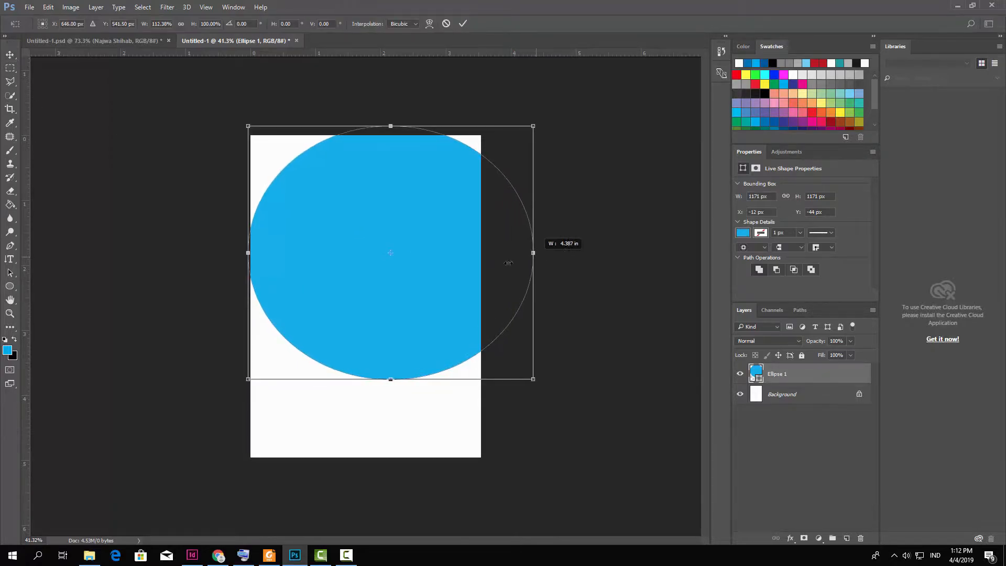
pyautogui.moveTo(416, 199); pyautogui.dragTo(385, 118)
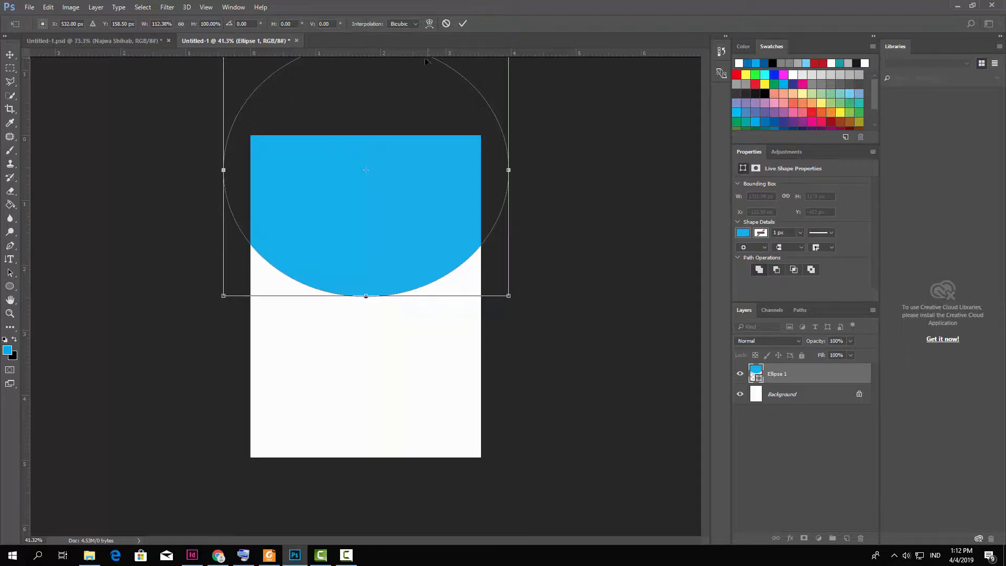
pyautogui.click(463, 23)
pyautogui.click(753, 62)
pyautogui.moveTo(10, 205); pyautogui.dragTo(111, 212)
# Set the foreground colour to 05759f, then rasterize the Ellipse 1 arc and fill it.
pyautogui.click(7, 350)
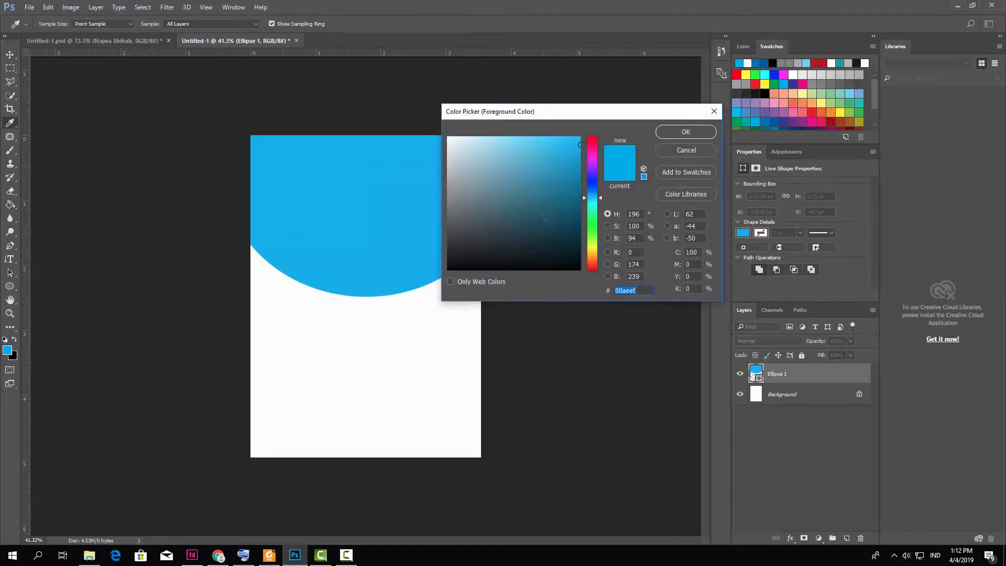
pyautogui.click(576, 187)
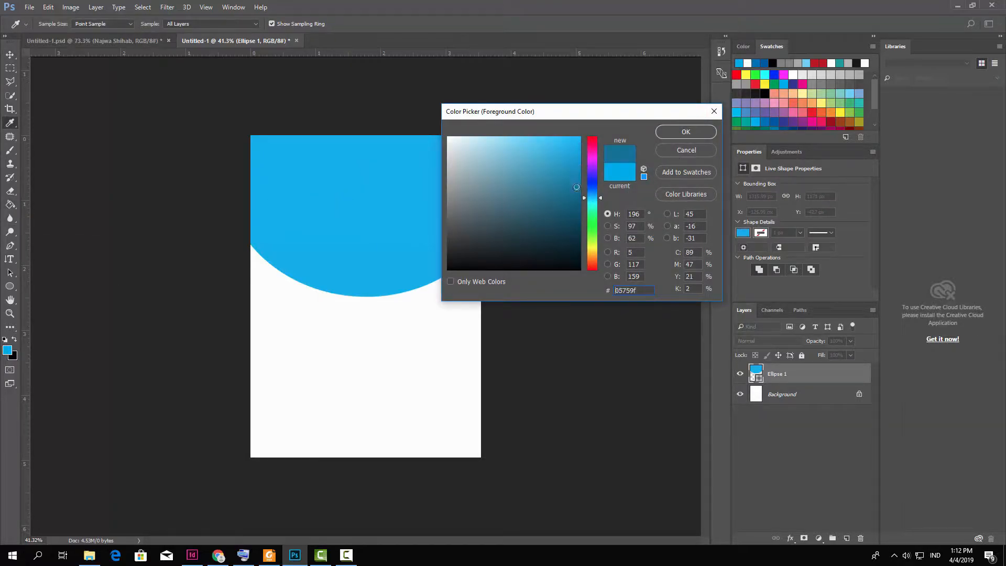
pyautogui.click(680, 132)
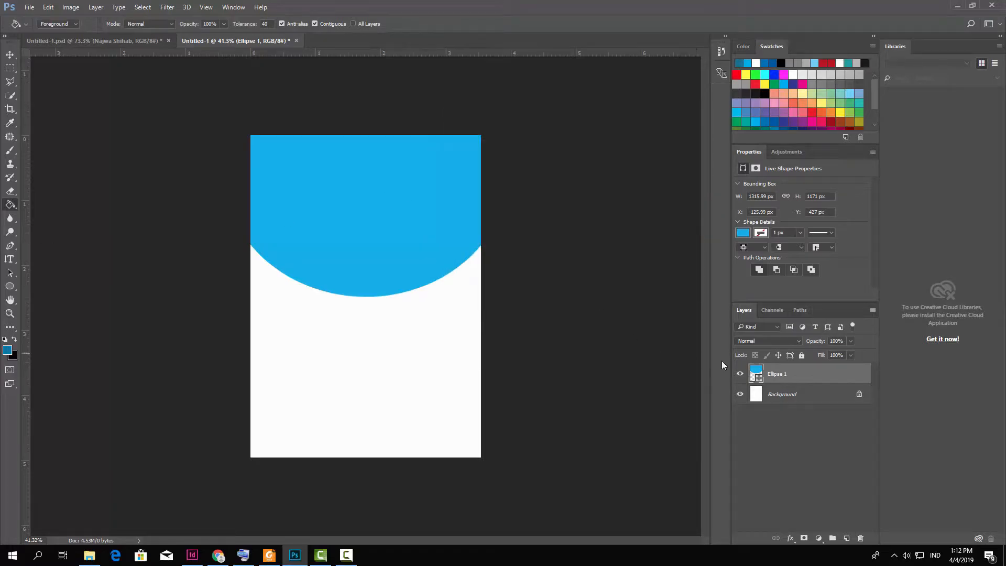
pyautogui.click(314, 212)
pyautogui.click(478, 147)
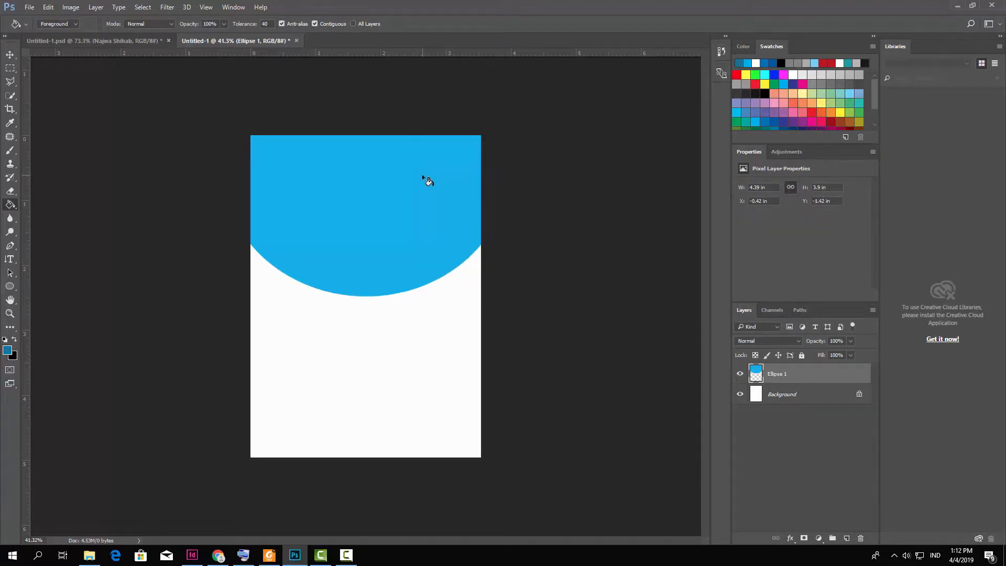
pyautogui.click(423, 174)
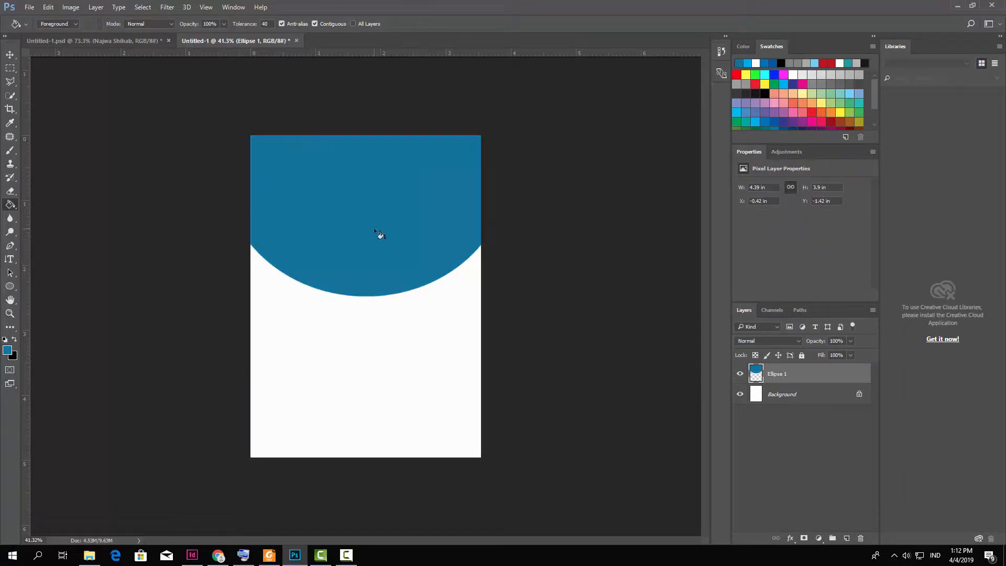
pyautogui.click(9, 54)
pyautogui.click(535, 325)
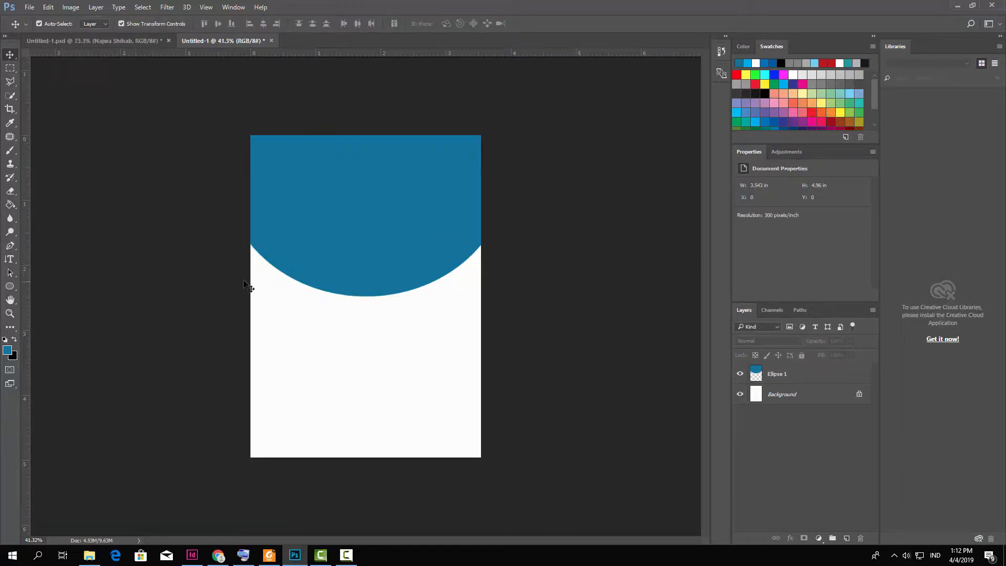
# Draw the Ellipse 2 circle below the arc, fill it very light grey, and centre it horizontally.
pyautogui.moveTo(12, 288); pyautogui.dragTo(46, 305)
pyautogui.moveTo(342, 262); pyautogui.dragTo(470, 378)
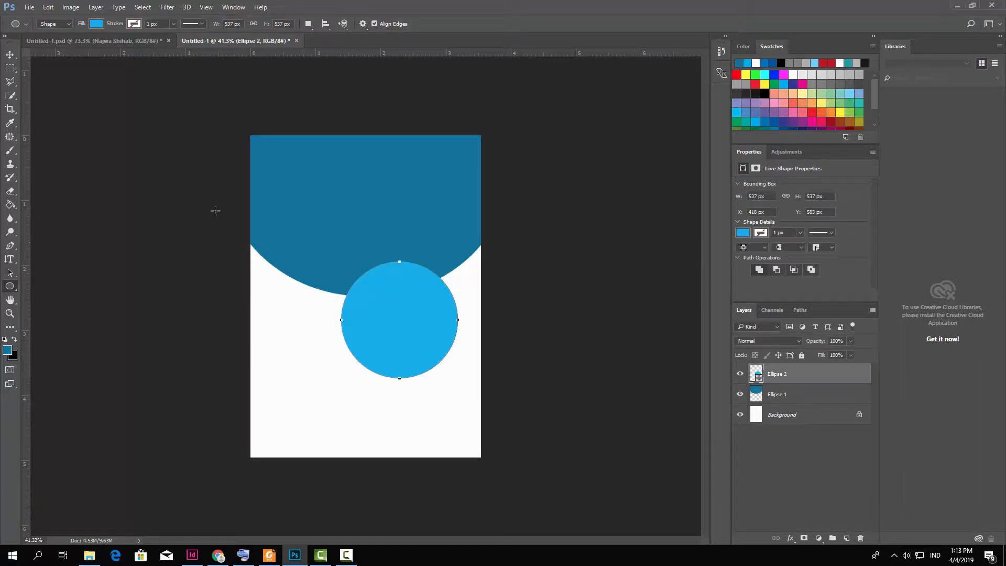
pyautogui.click(96, 23)
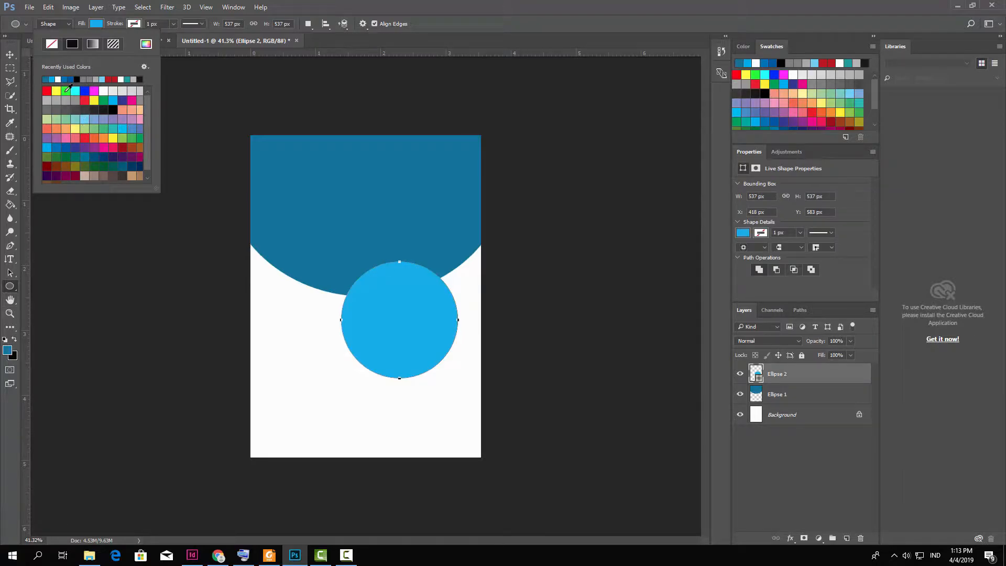
pyautogui.click(49, 77)
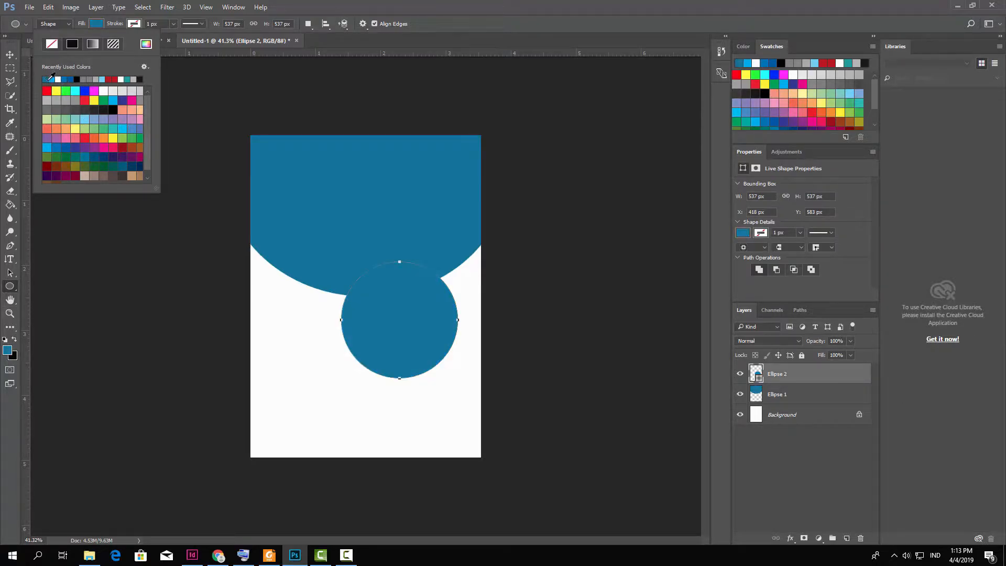
pyautogui.click(47, 100)
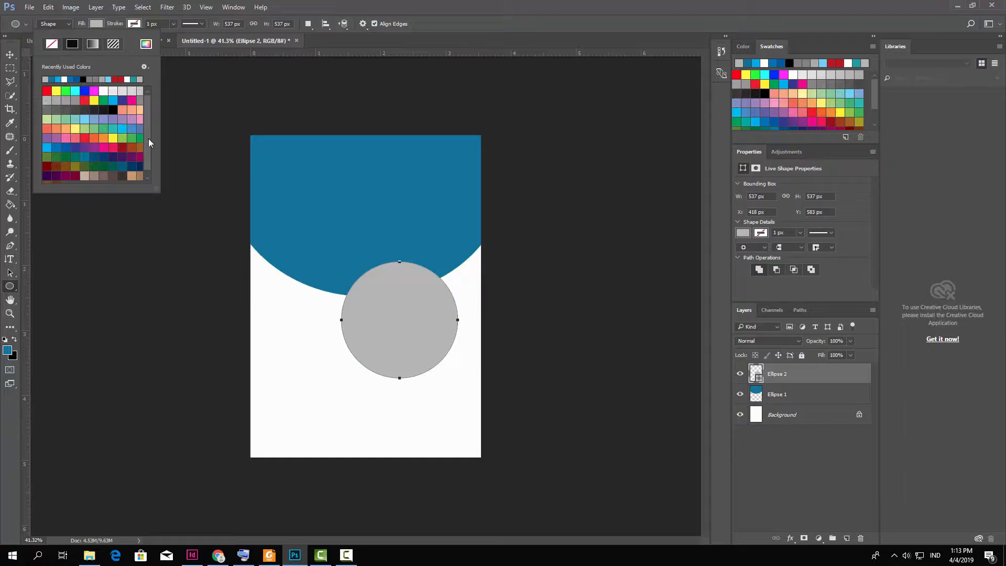
pyautogui.click(112, 90)
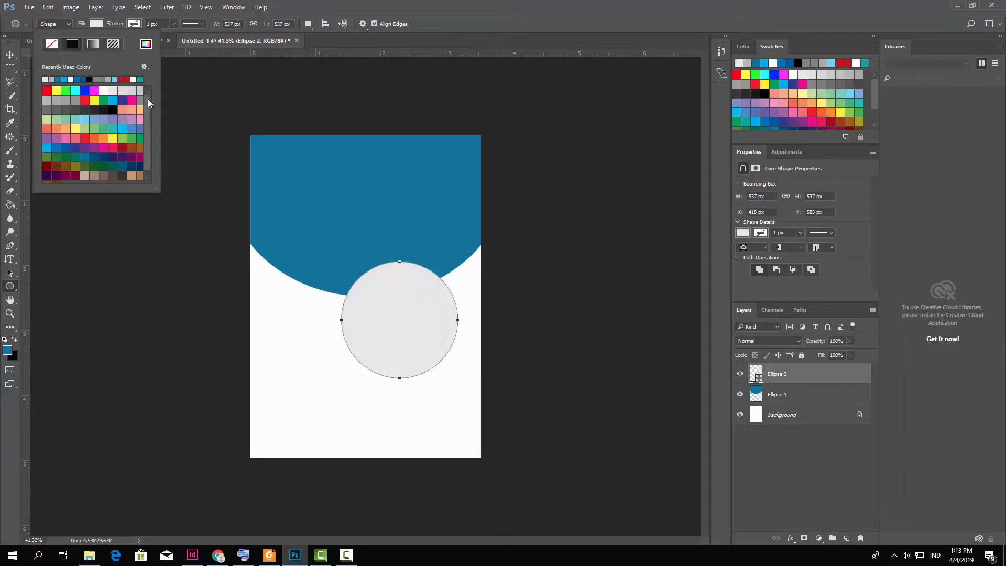
pyautogui.click(10, 54)
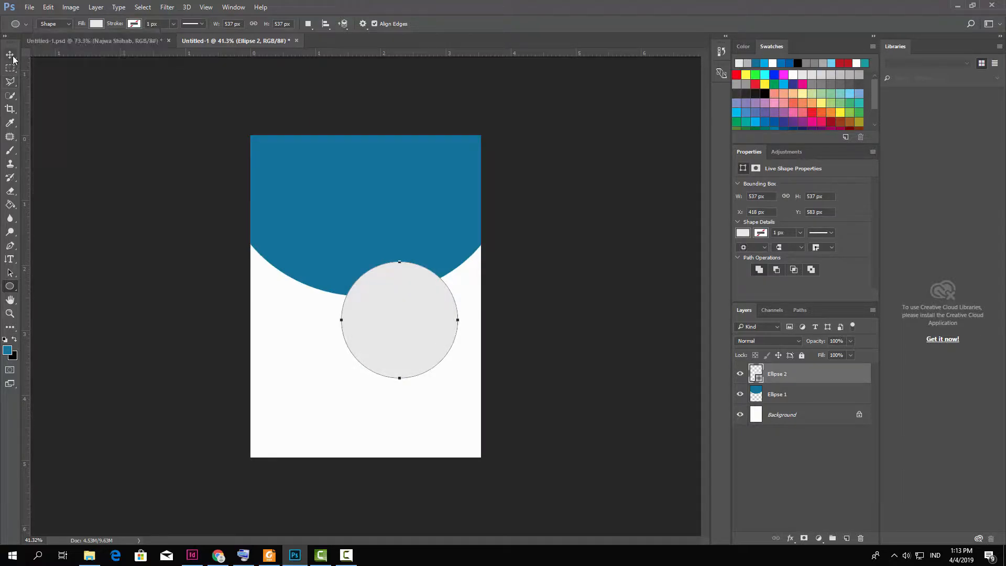
pyautogui.moveTo(438, 301); pyautogui.dragTo(405, 283)
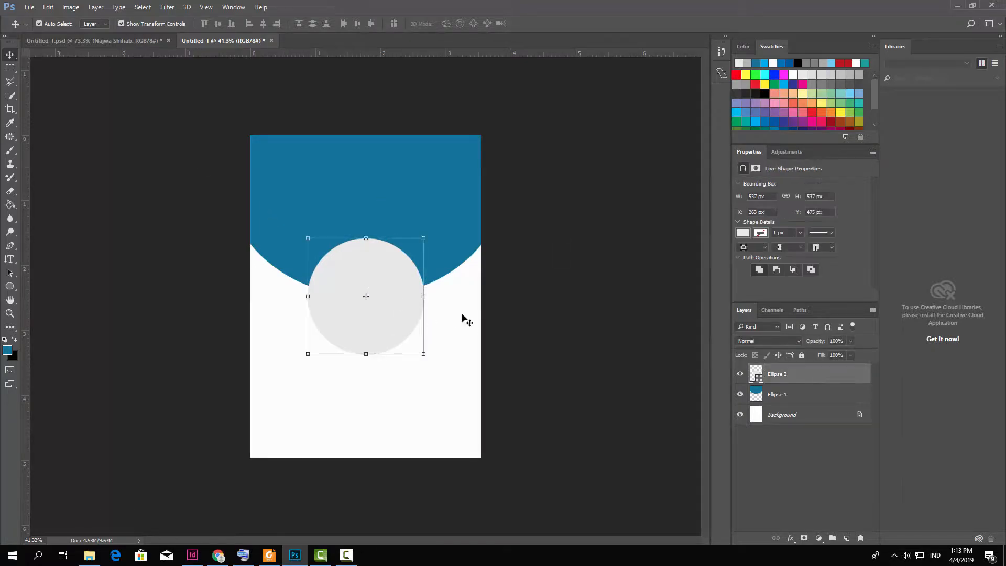
# Add a 21 px white Stroke layer style to Ellipse 2, then zoom out to the whole page.
pyautogui.click(96, 7)
pyautogui.moveTo(110, 88)
pyautogui.click(230, 113)
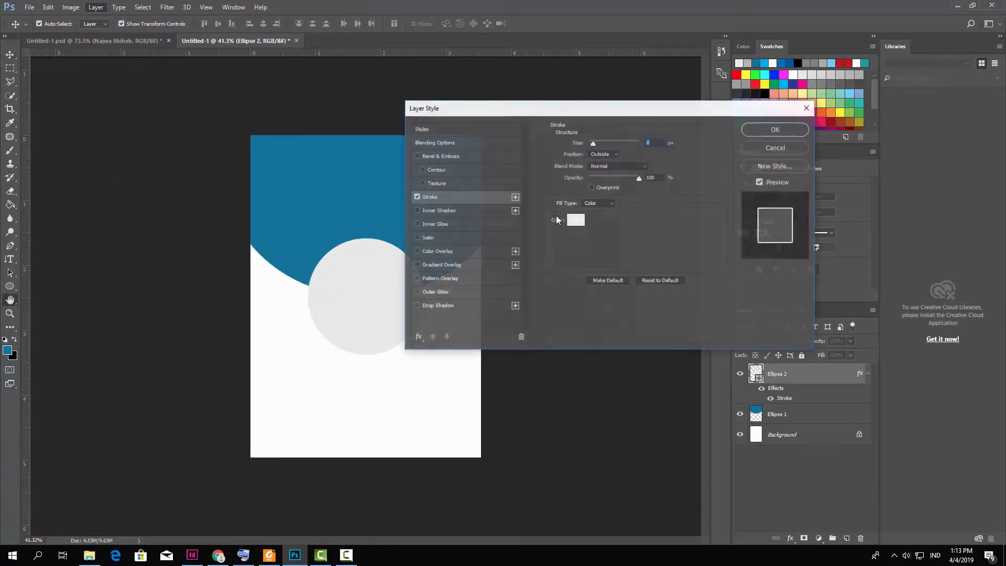
pyautogui.moveTo(593, 145); pyautogui.dragTo(596, 144)
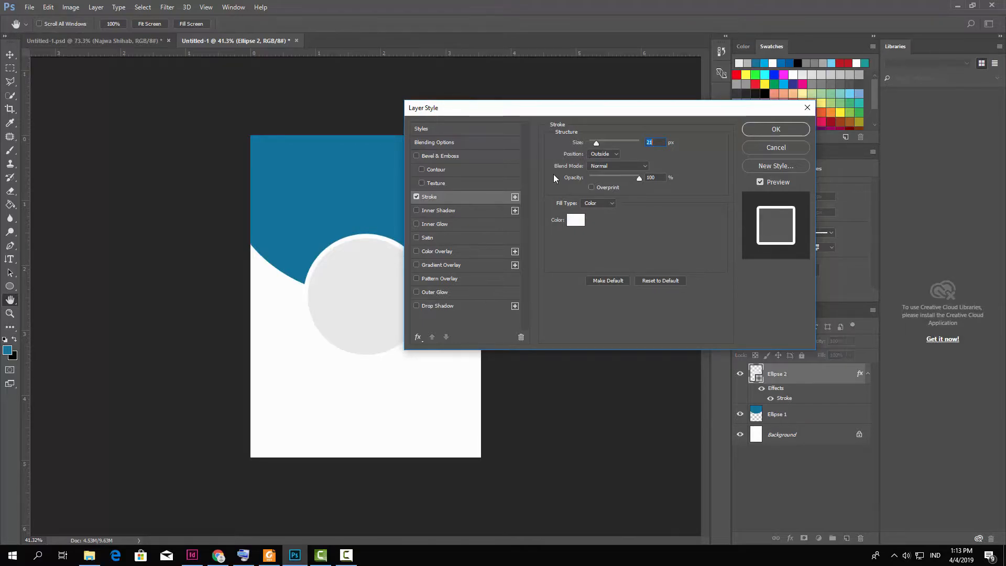
pyautogui.click(775, 129)
pyautogui.press('v')
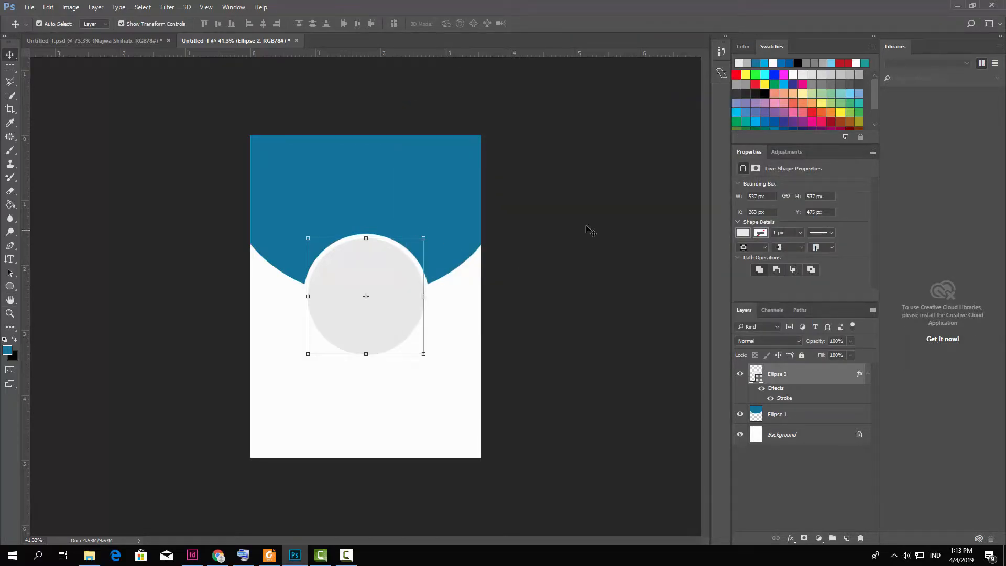
pyautogui.click(294, 316)
pyautogui.hotkey('ctrl', '-')
pyautogui.scroll(-2, 322, 209)
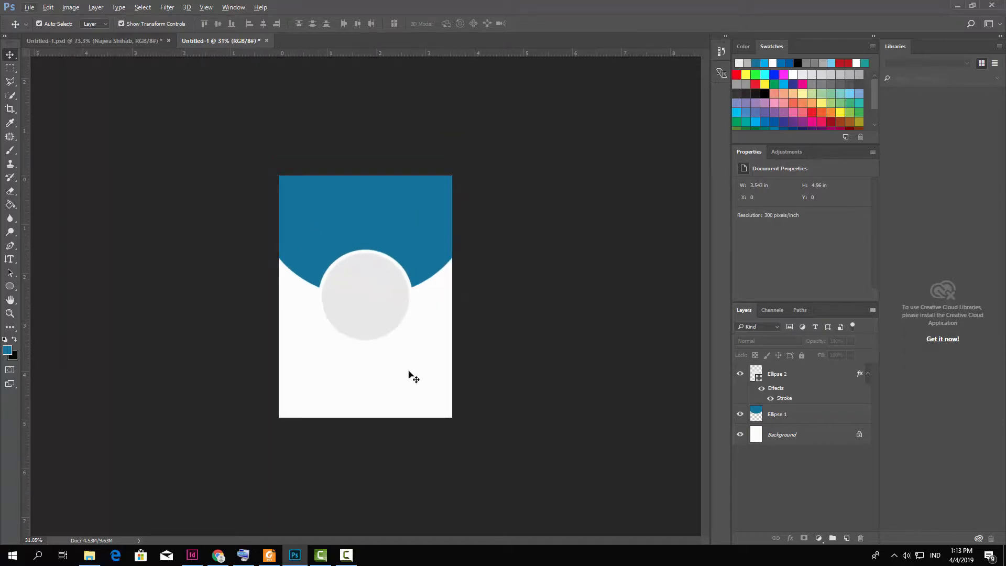
# Place the portrait photo from the bahan folder, scale it over the circle, and clip it to Ellipse 2.
pyautogui.click(89, 554)
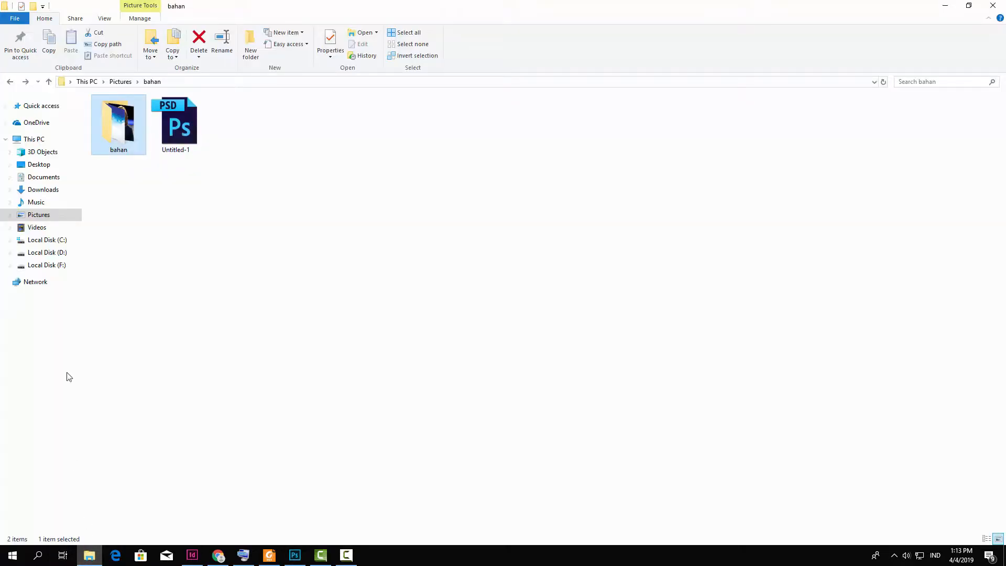
pyautogui.doubleClick(129, 144)
pyautogui.moveTo(176, 118); pyautogui.dragTo(338, 343)
pyautogui.moveTo(389, 222); pyautogui.dragTo(414, 328)
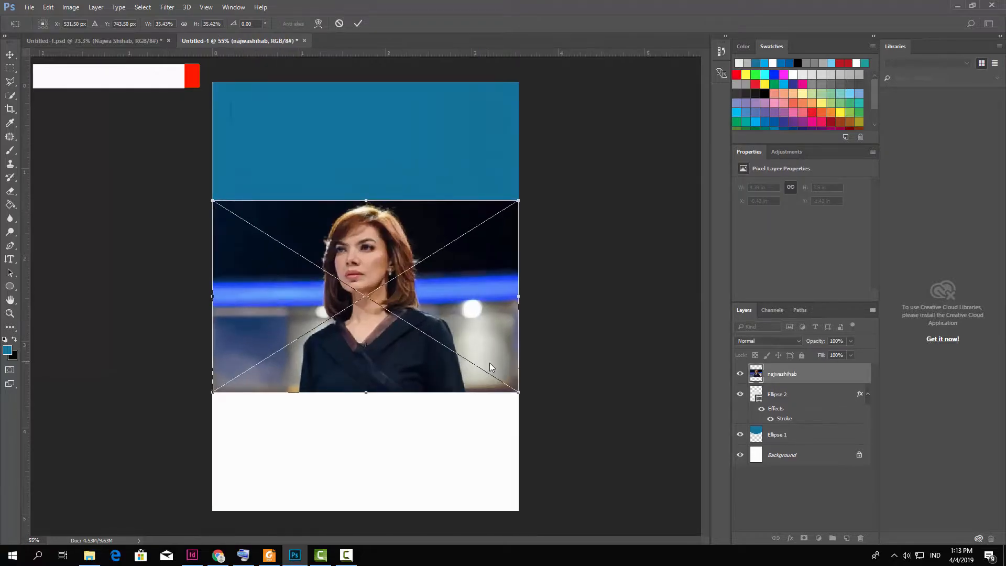
pyautogui.moveTo(516, 391); pyautogui.dragTo(472, 369)
pyautogui.moveTo(398, 332); pyautogui.dragTo(421, 343)
pyautogui.click(358, 24)
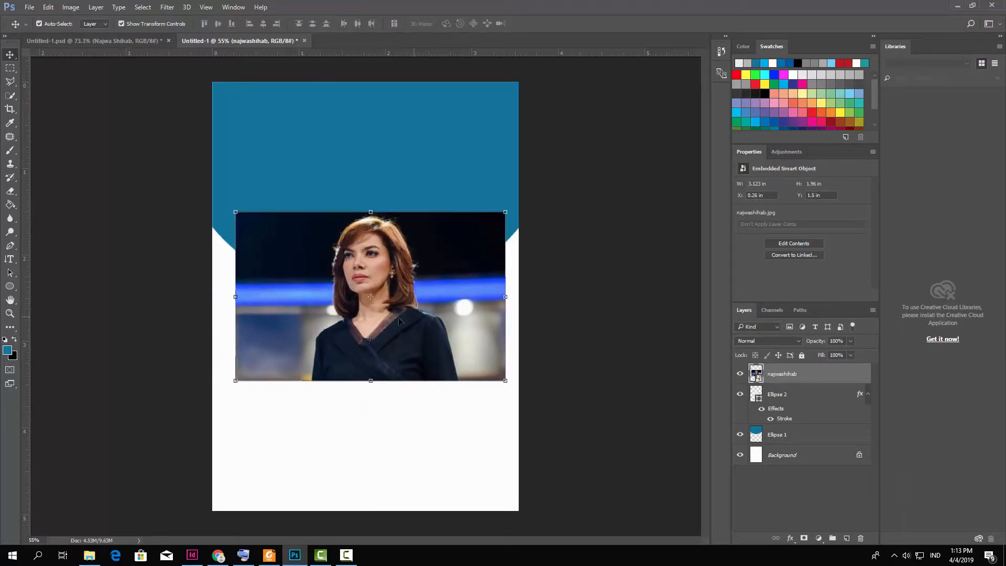
pyautogui.rightClick(796, 376)
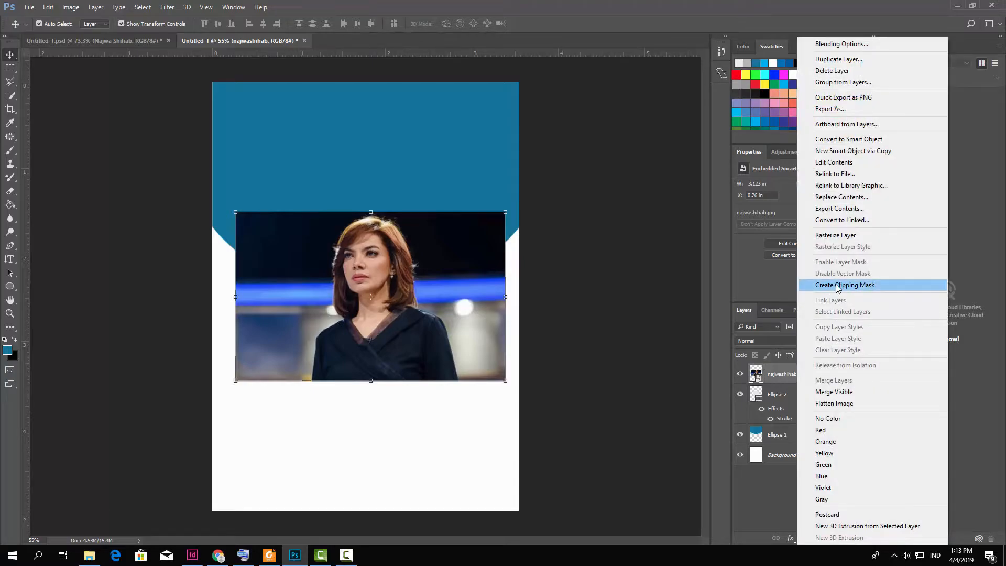
pyautogui.click(838, 286)
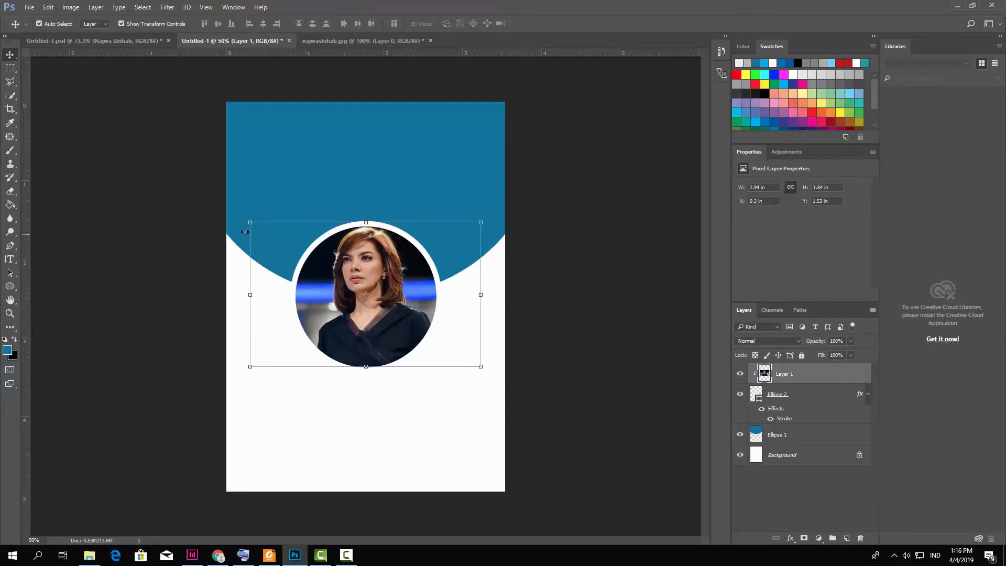
# Rescale the clipped portrait to about 104% and nudge it so the face centres in the circle.
pyautogui.moveTo(250, 222); pyautogui.dragTo(263, 231)
pyautogui.moveTo(408, 297); pyautogui.dragTo(401, 294)
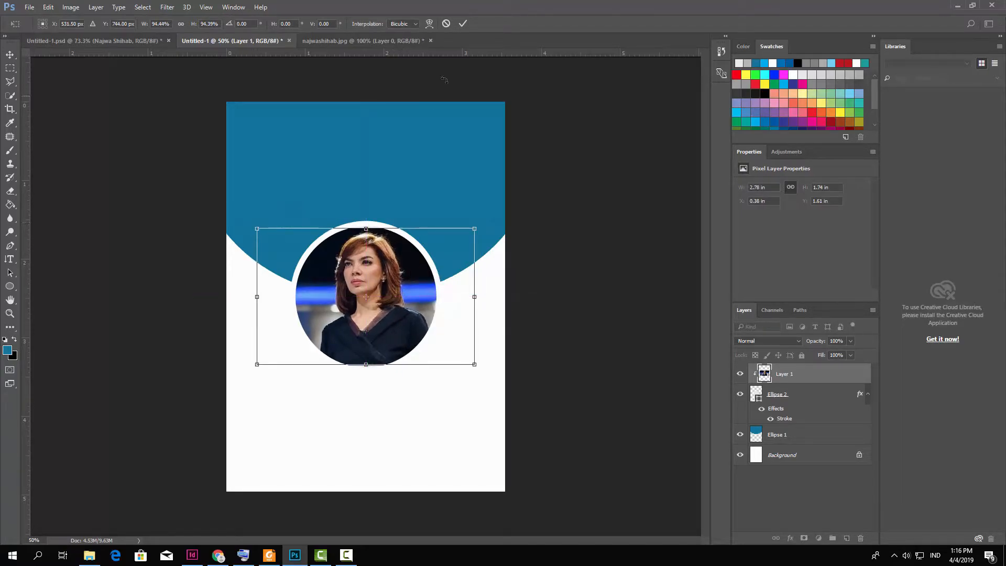
pyautogui.click(462, 23)
pyautogui.click(547, 315)
pyautogui.click(272, 230)
pyautogui.moveTo(257, 228); pyautogui.dragTo(252, 225)
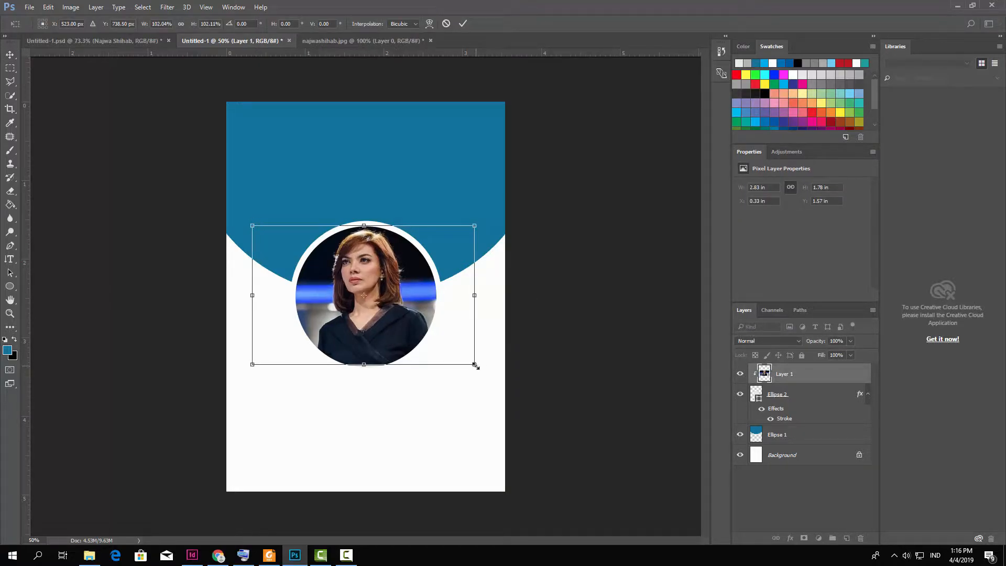
pyautogui.moveTo(476, 365); pyautogui.dragTo(479, 369)
pyautogui.click(463, 24)
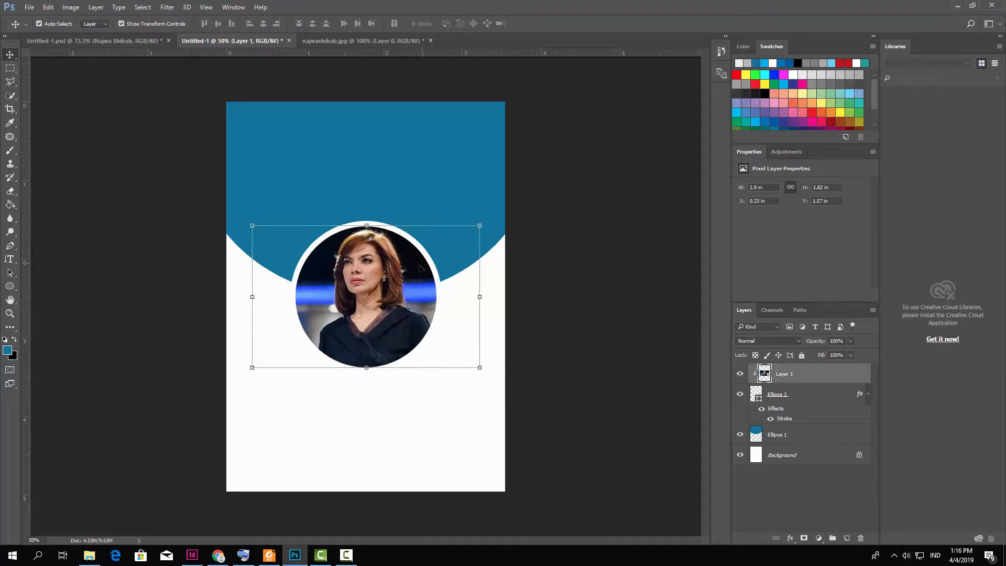
pyautogui.click(96, 7)
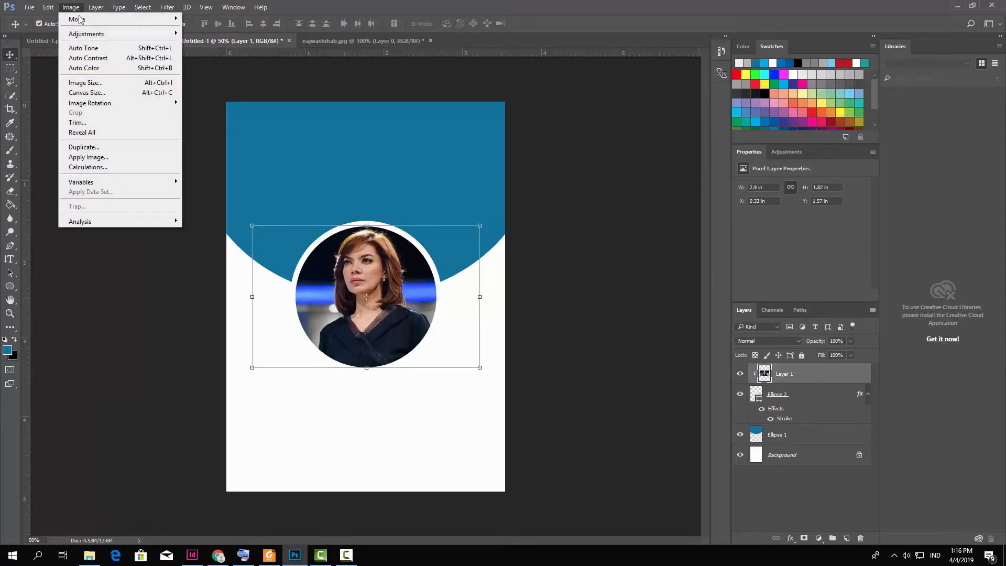
# Apply a Curves adjustment mapping input 144 to output 116 on the portrait.
pyautogui.moveTo(83, 38)
pyautogui.click(231, 53)
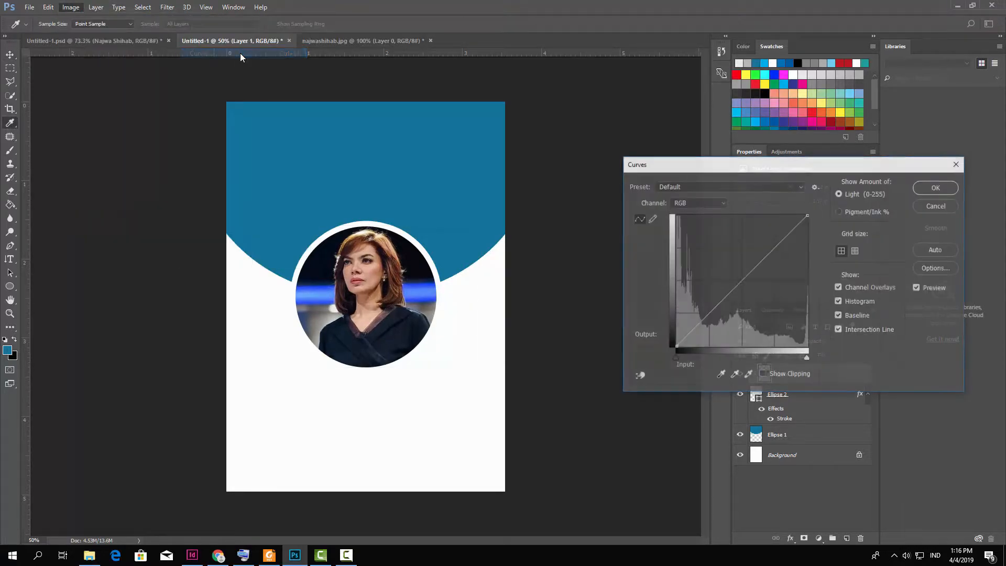
pyautogui.moveTo(747, 274); pyautogui.dragTo(750, 286)
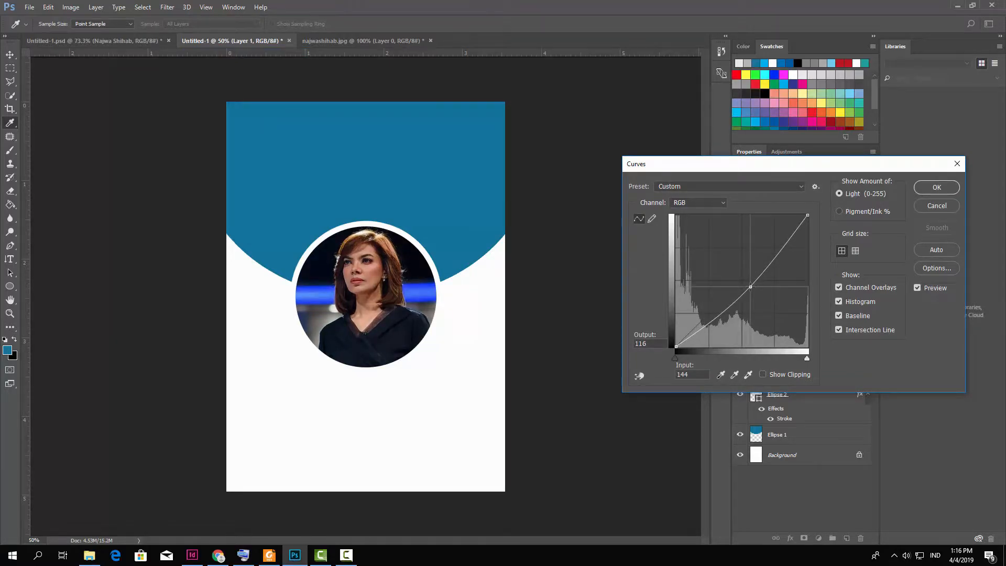
pyautogui.click(936, 187)
pyautogui.press('v')
pyautogui.click(655, 275)
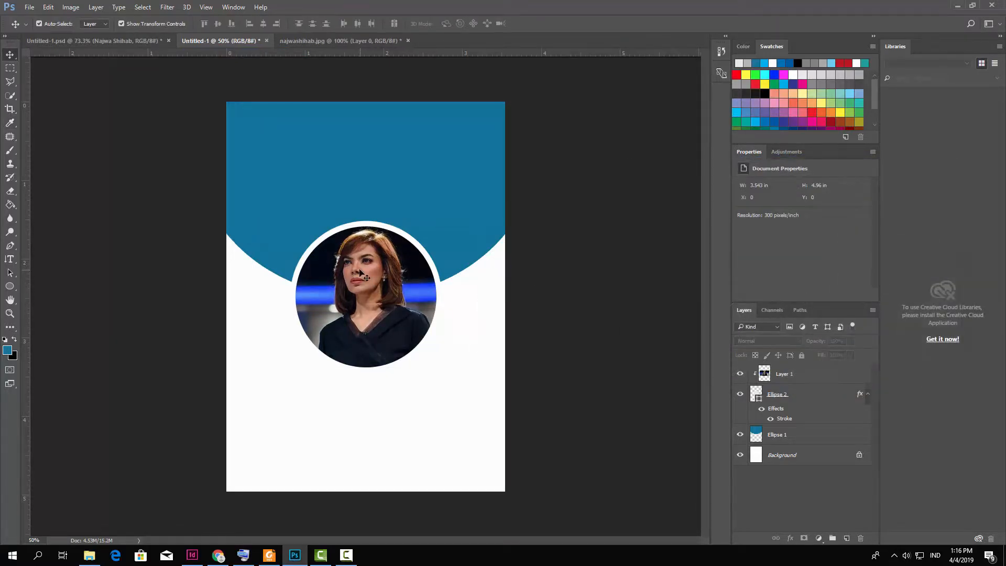
pyautogui.hotkey('ctrl', '-')
pyautogui.hotkey('ctrl', '+')
pyautogui.scroll(-1, 380, 308)
# Scale the photo and Ellipse 2 together to about 91%, shifting them slightly right.
pyautogui.click(808, 383)
pyautogui.keyDown('shift'); pyautogui.click(794, 398); pyautogui.keyUp('shift')
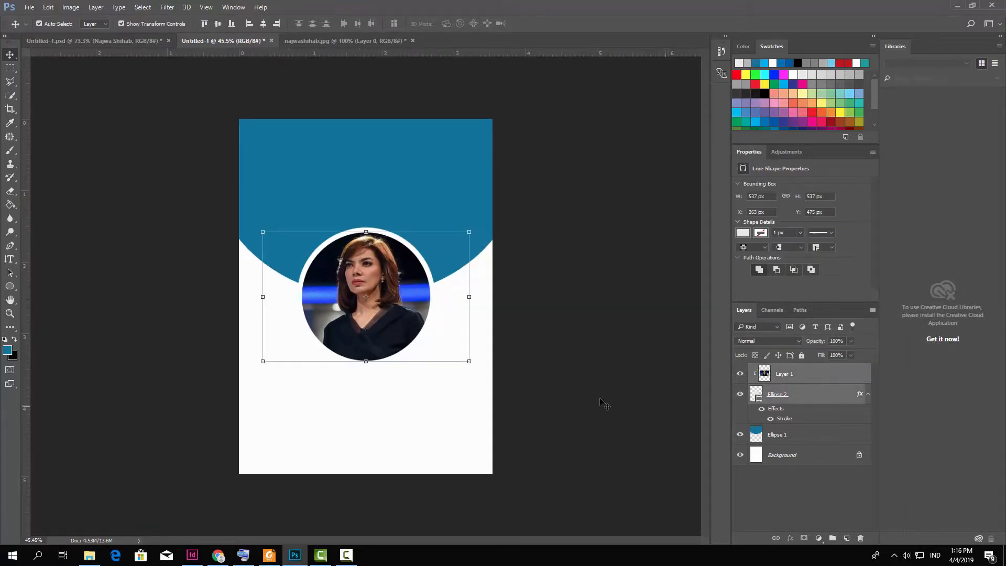
pyautogui.moveTo(469, 360); pyautogui.dragTo(451, 349)
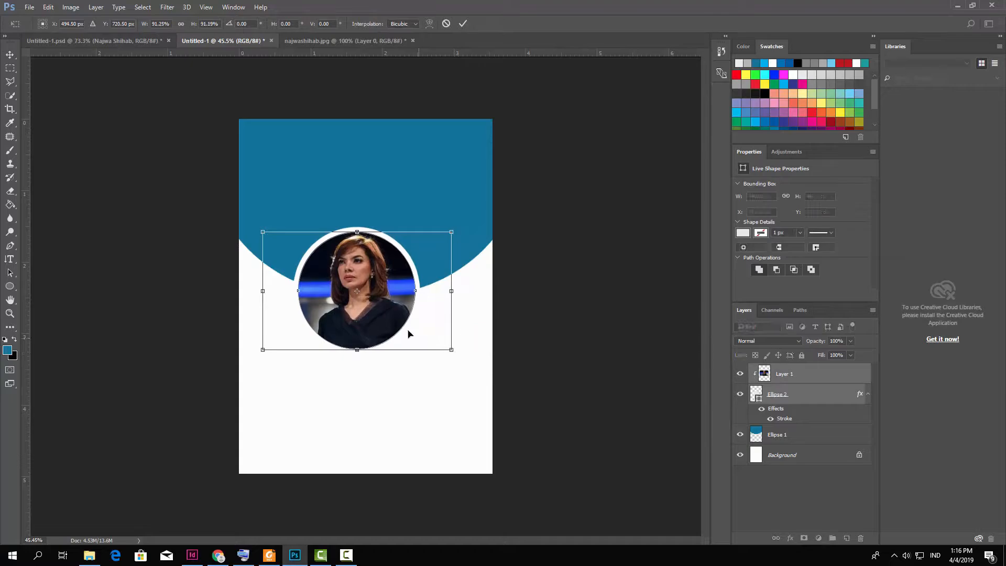
pyautogui.moveTo(398, 313); pyautogui.dragTo(407, 314)
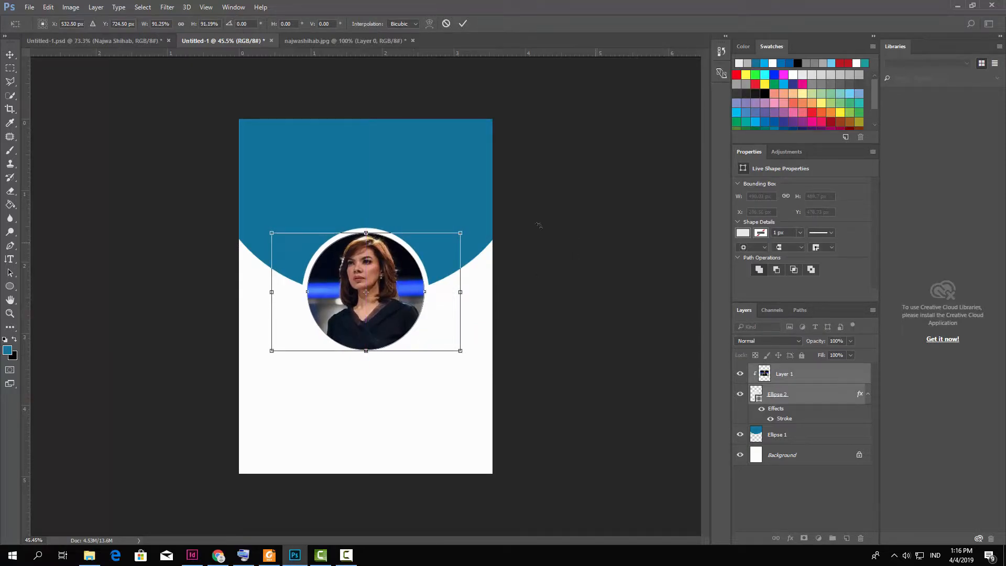
pyautogui.press('Return')
# Raise the blue arc about 30 px and move the circular photo up to centre on its edge.
pyautogui.moveTo(454, 198); pyautogui.dragTo(455, 191)
pyautogui.click(556, 228)
pyautogui.click(426, 285)
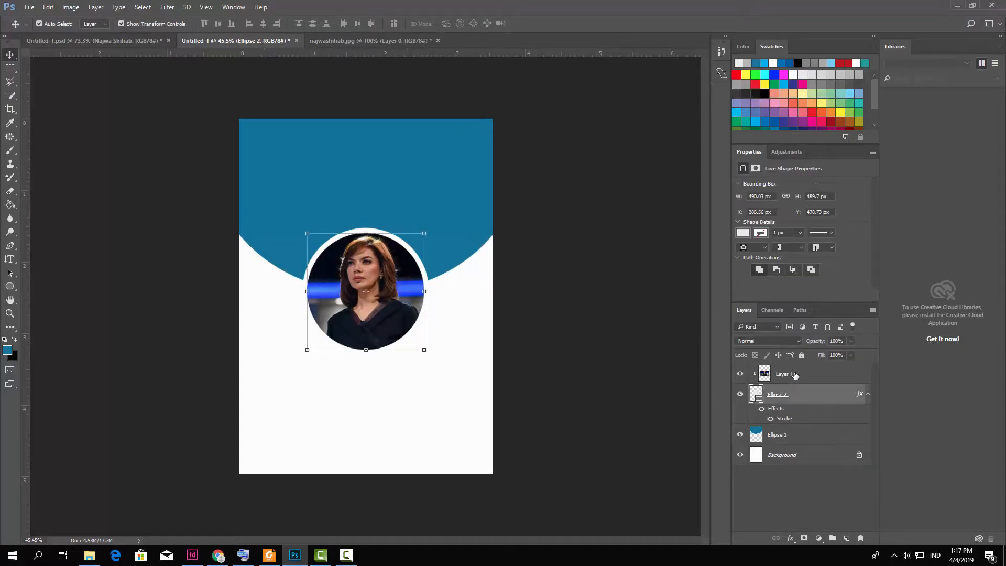
pyautogui.keyDown('shift'); pyautogui.click(366, 294); pyautogui.keyUp('shift')
pyautogui.moveTo(430, 286); pyautogui.dragTo(434, 279)
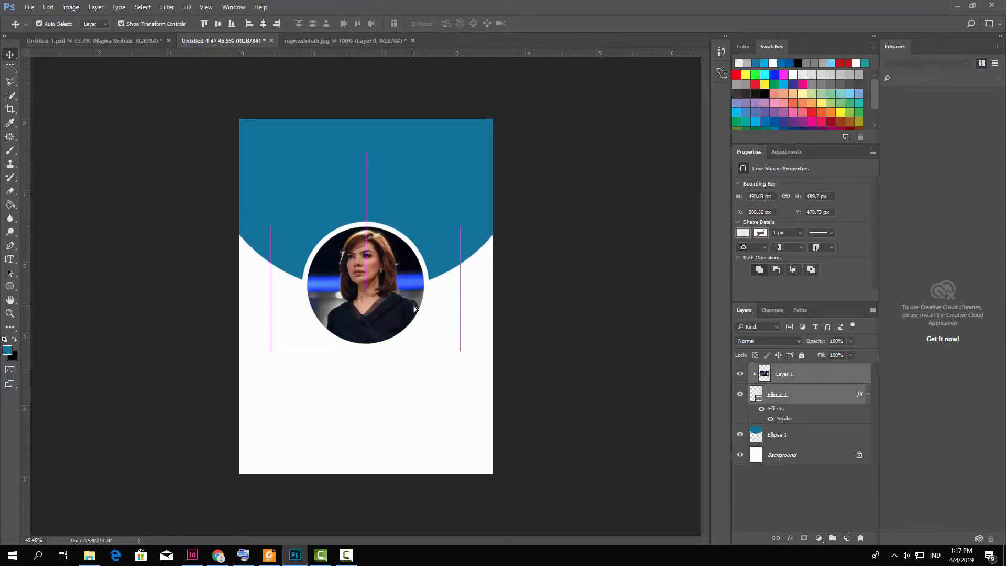
pyautogui.click(591, 297)
pyautogui.scroll(-2, 387, 294)
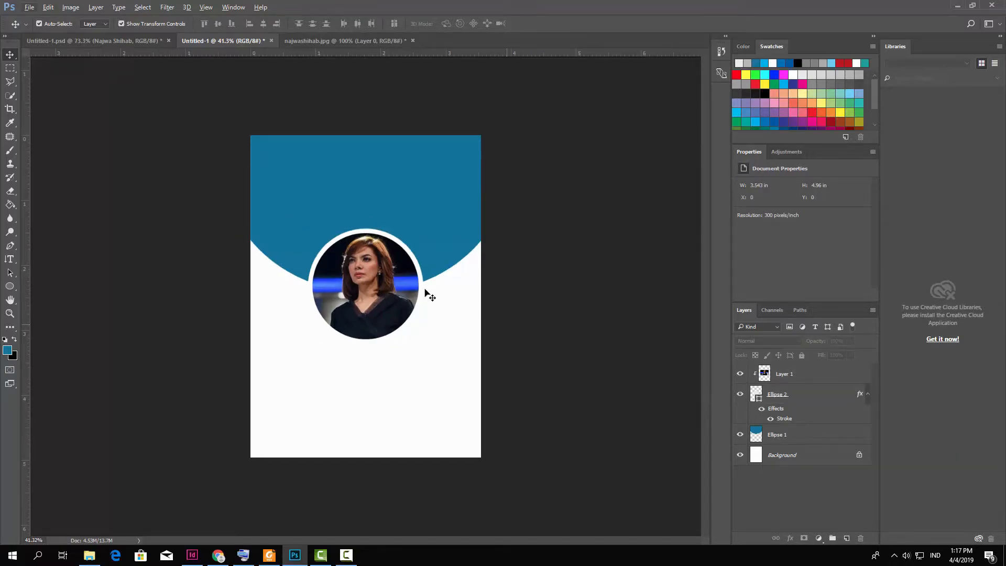
pyautogui.click(89, 554)
pyautogui.click(103, 120)
# Open the blue geometric background image and Magic Erase its white area and grey shadow.
pyautogui.moveTo(103, 120); pyautogui.dragTo(454, 40)
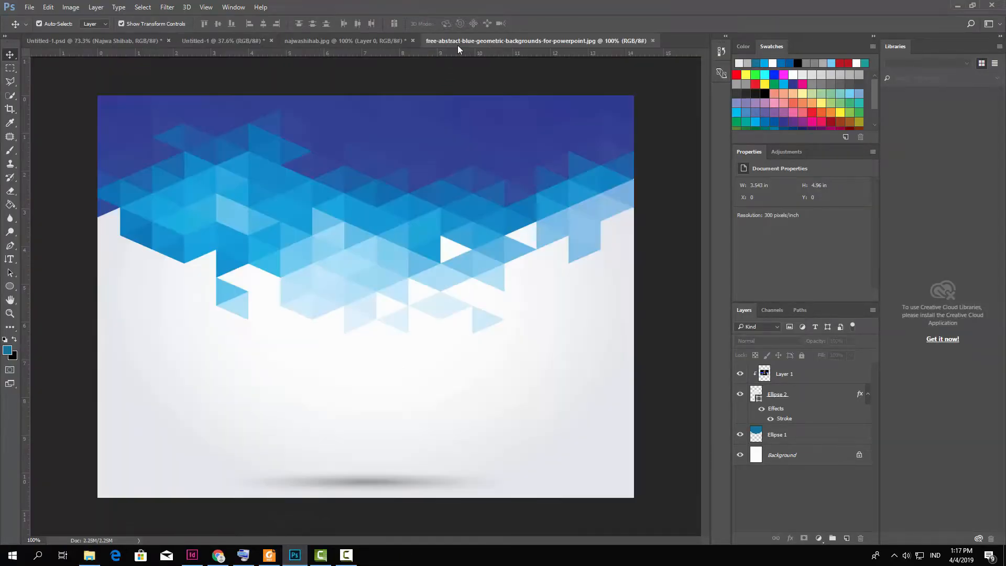
pyautogui.click(11, 192)
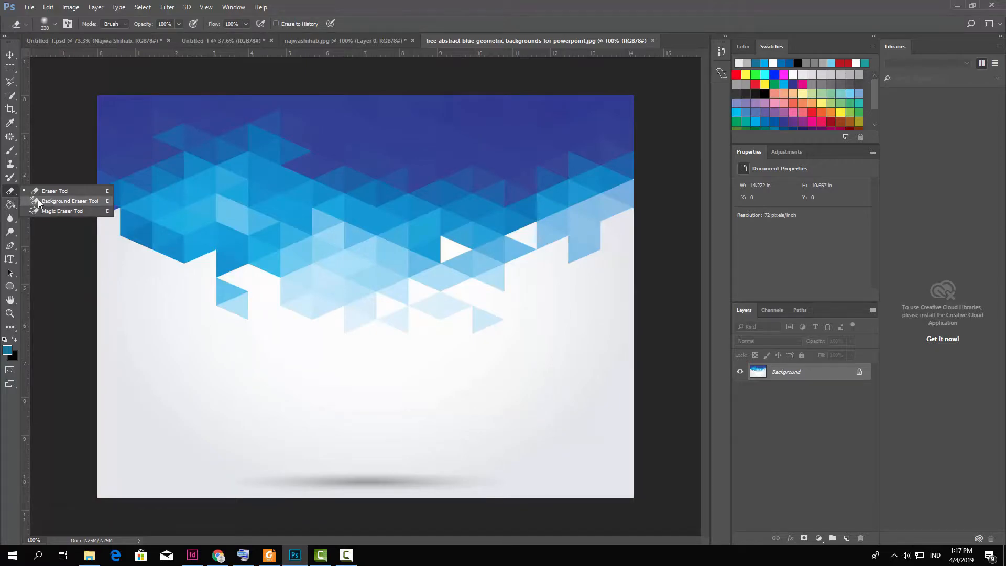
pyautogui.click(42, 212)
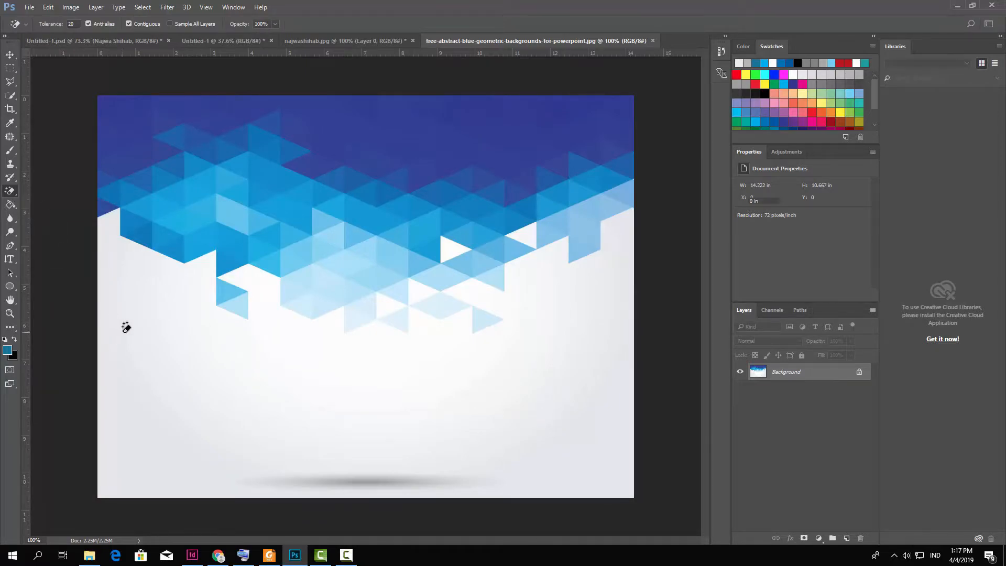
pyautogui.click(122, 323)
pyautogui.click(350, 475)
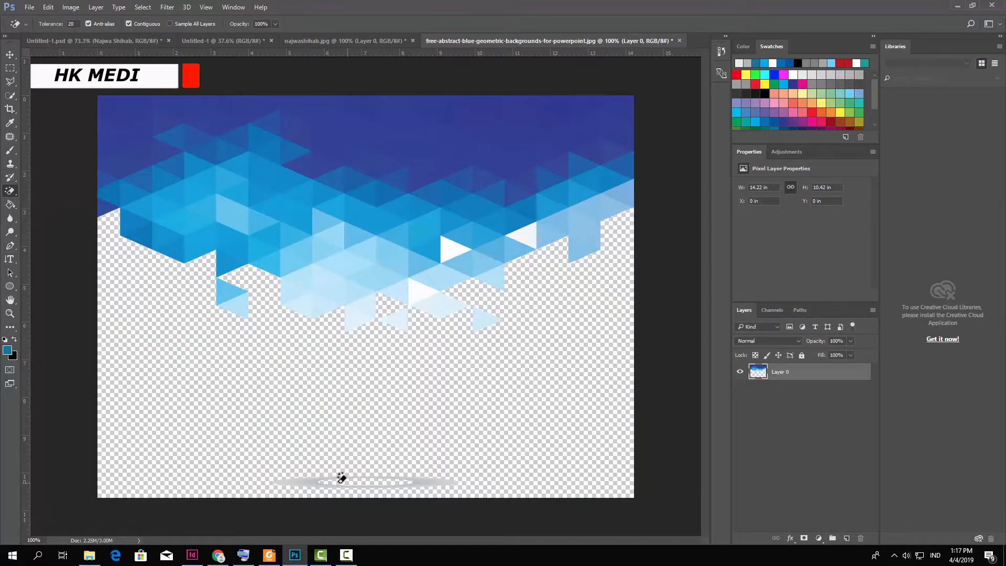
pyautogui.click(312, 476)
# Brush-erase the leftover pale patches near the left edge and the stray light triangles.
pyautogui.rightClick(10, 191)
pyautogui.click(48, 188)
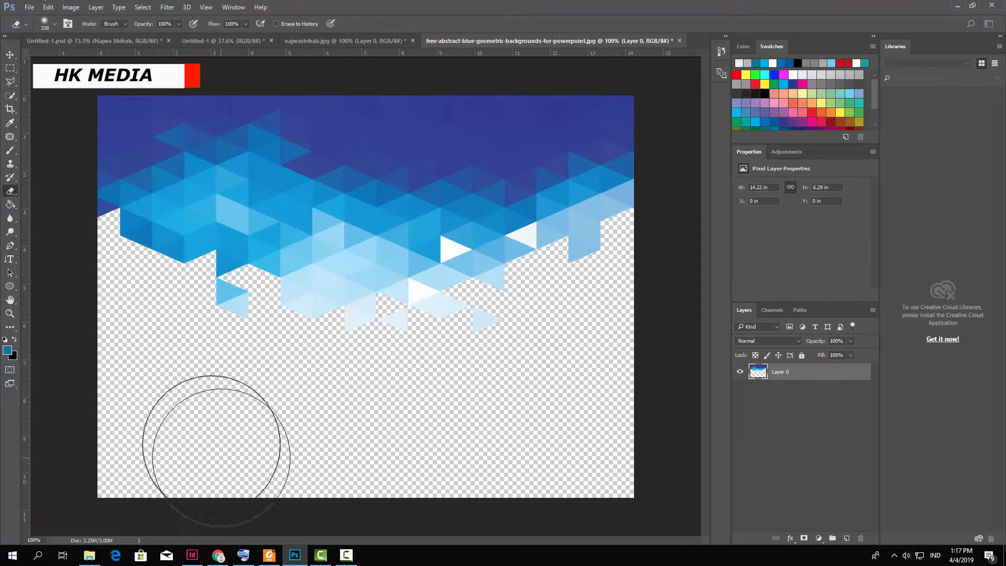
pyautogui.click(146, 288)
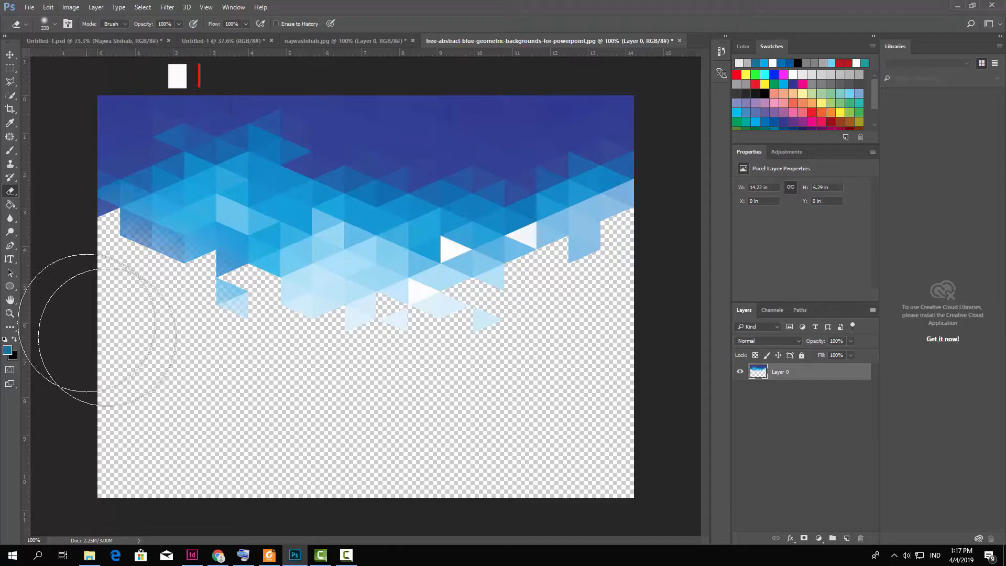
pyautogui.moveTo(482, 386)
pyautogui.mouseDown()
pyautogui.moveTo(634, 312)
pyautogui.moveTo(651, 292)
pyautogui.moveTo(586, 319)
pyautogui.moveTo(547, 358)
pyautogui.mouseUp()
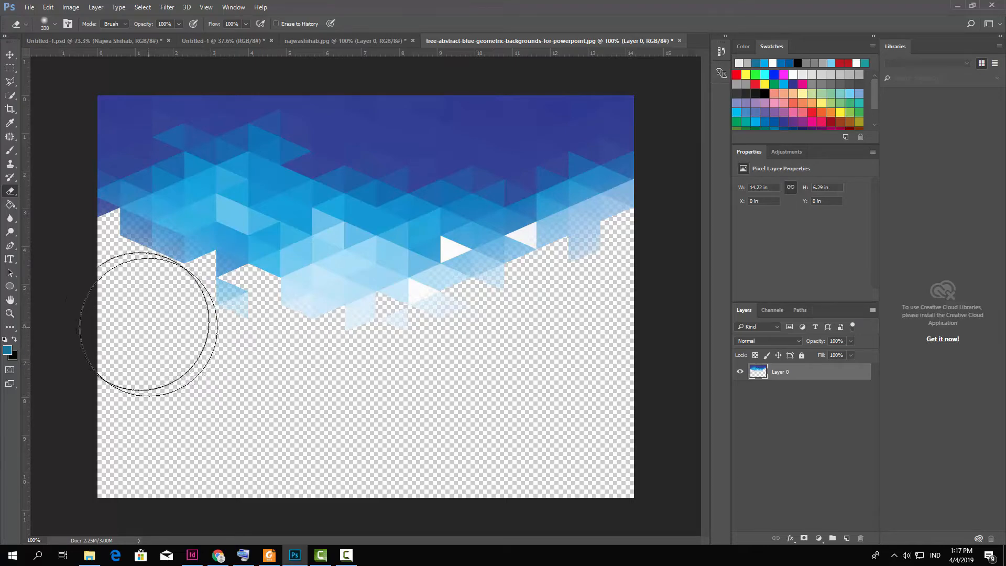
pyautogui.click(10, 55)
# Bring the geometric pattern into the card, enlarge it slightly, and move it to the top.
pyautogui.moveTo(461, 236); pyautogui.dragTo(423, 193)
pyautogui.hotkey('ctrl', 't')
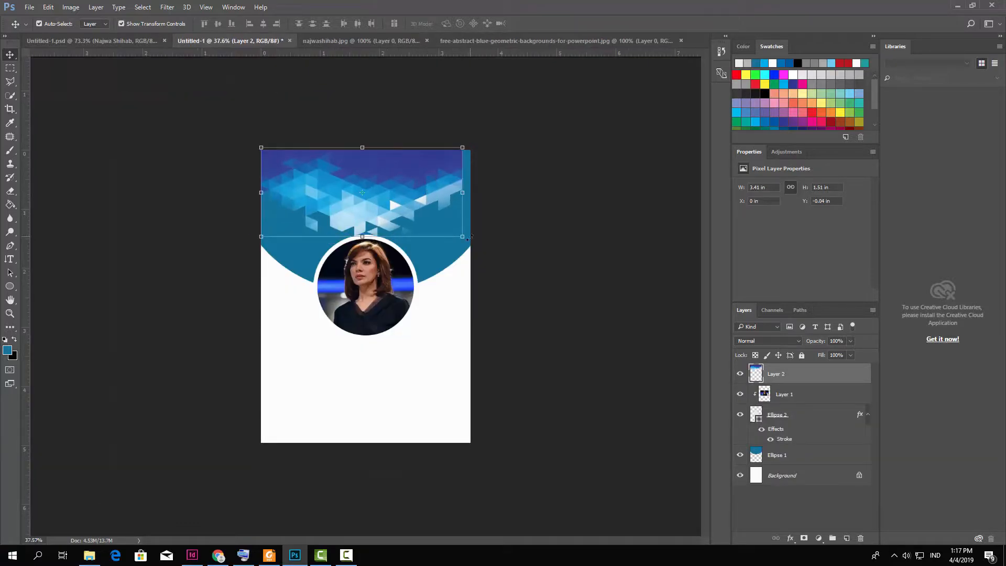
pyautogui.moveTo(464, 241); pyautogui.dragTo(474, 241)
pyautogui.moveTo(402, 189); pyautogui.dragTo(401, 171)
pyautogui.click(463, 24)
# Lower the pattern layer, Layer 2, to 52% opacity.
pyautogui.moveTo(850, 355); pyautogui.dragTo(830, 354)
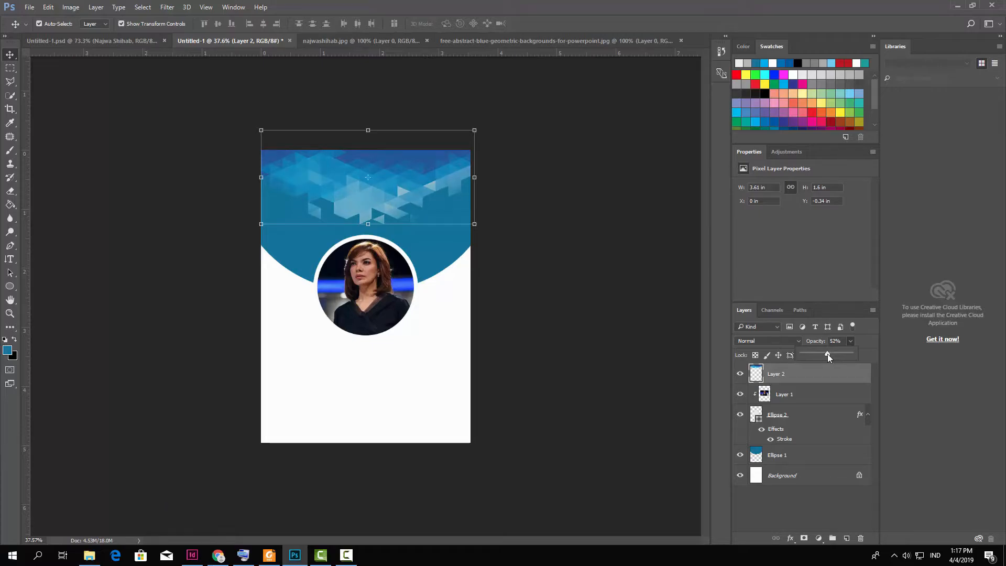
pyautogui.click(628, 284)
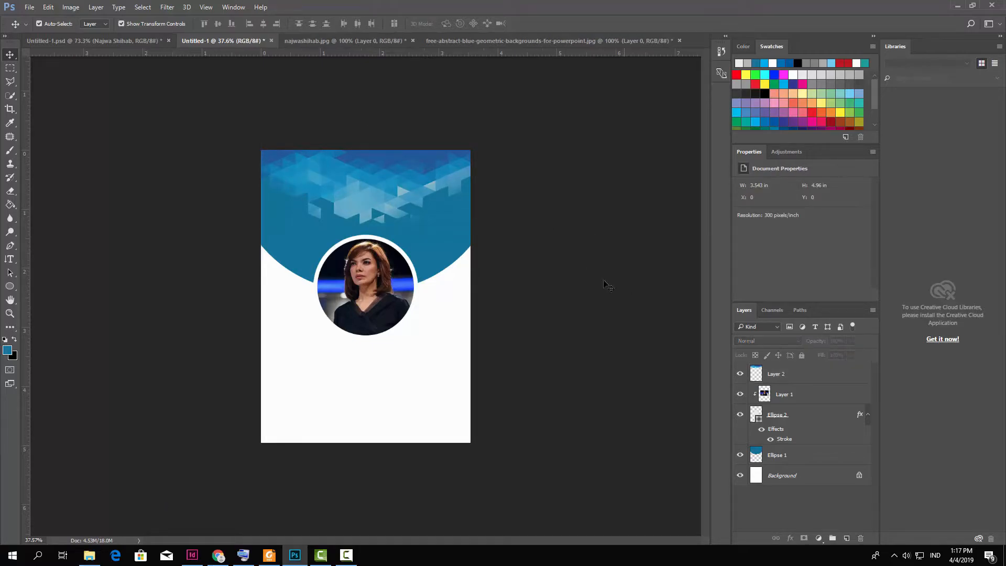
pyautogui.moveTo(9, 190); pyautogui.dragTo(52, 189)
pyautogui.click(772, 374)
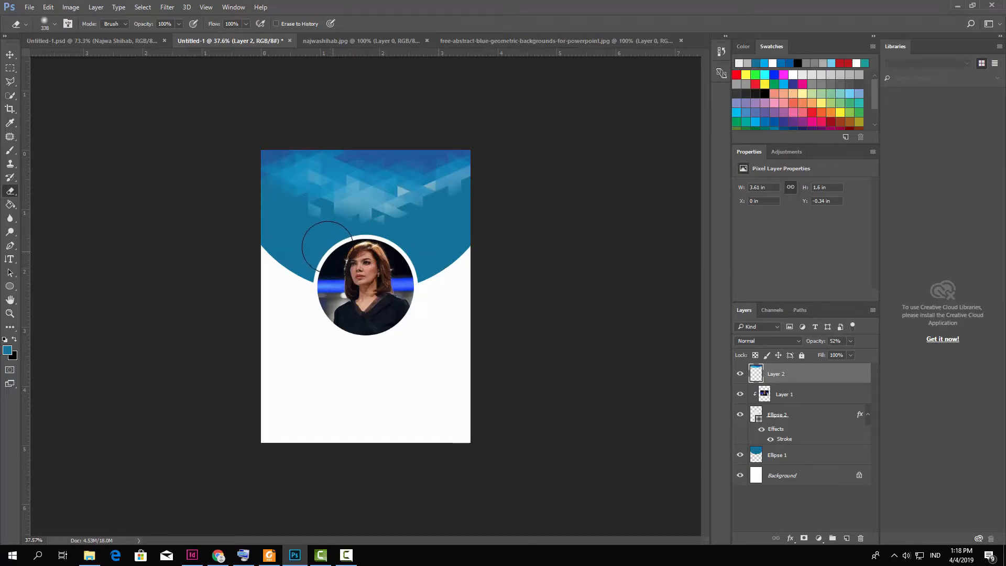
pyautogui.click(10, 54)
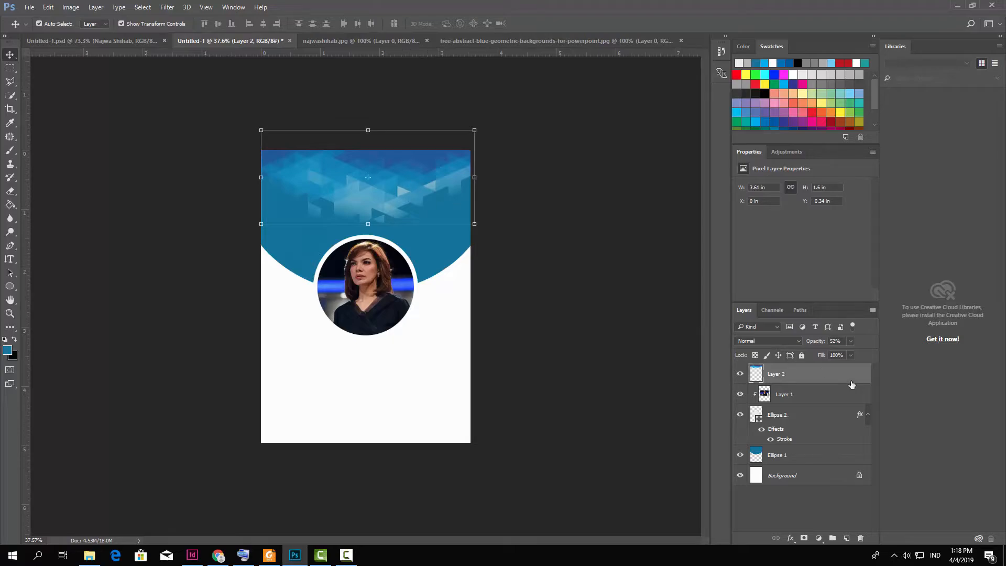
# Duplicate the pattern layer, move the copy to the card's bottom and rotate it 180°.
pyautogui.rightClick(799, 377)
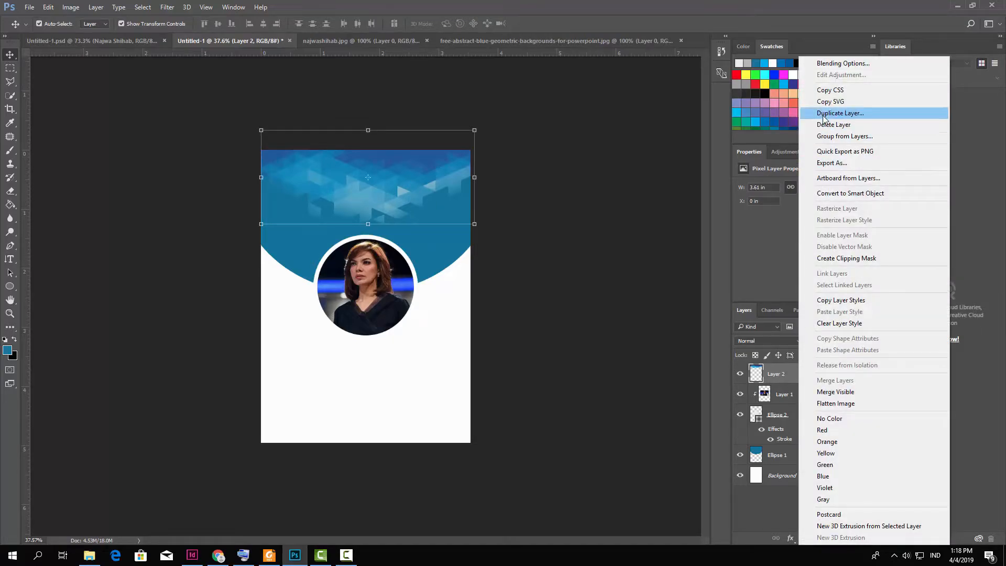
pyautogui.click(840, 113)
pyautogui.click(590, 169)
pyautogui.moveTo(396, 216); pyautogui.dragTo(392, 457)
pyautogui.moveTo(479, 371); pyautogui.dragTo(258, 463)
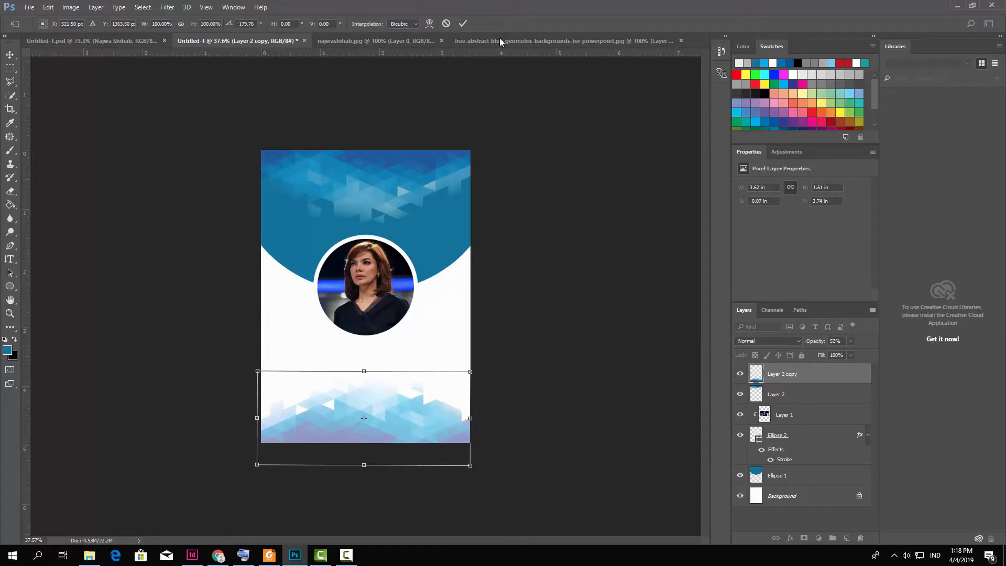
pyautogui.click(464, 25)
# Lower the copy's opacity and push it down flush with the card's bottom edge.
pyautogui.click(511, 194)
pyautogui.scroll(2, 432, 444)
pyautogui.moveTo(423, 442); pyautogui.dragTo(421, 469)
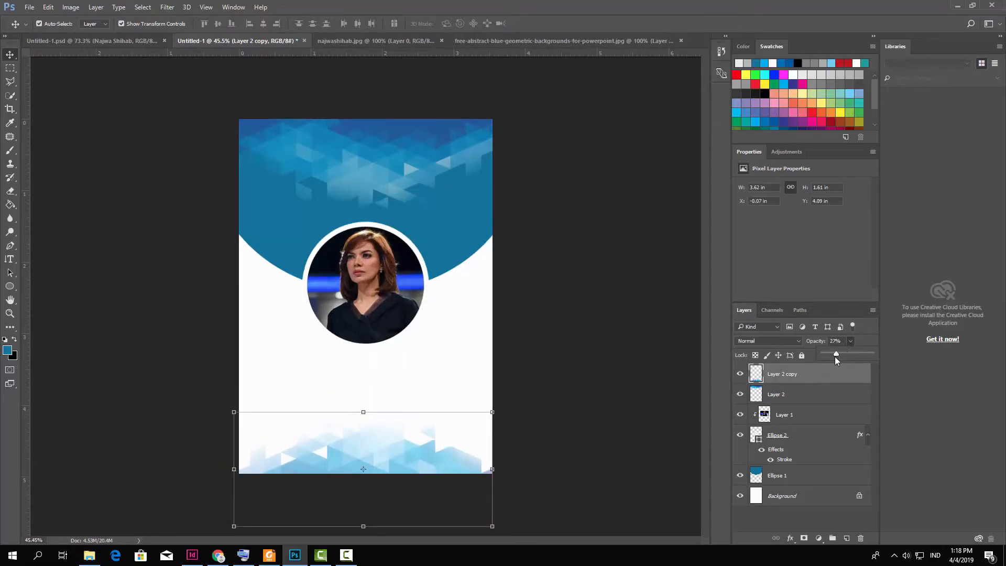
pyautogui.click(480, 489)
pyautogui.moveTo(456, 467); pyautogui.dragTo(456, 468)
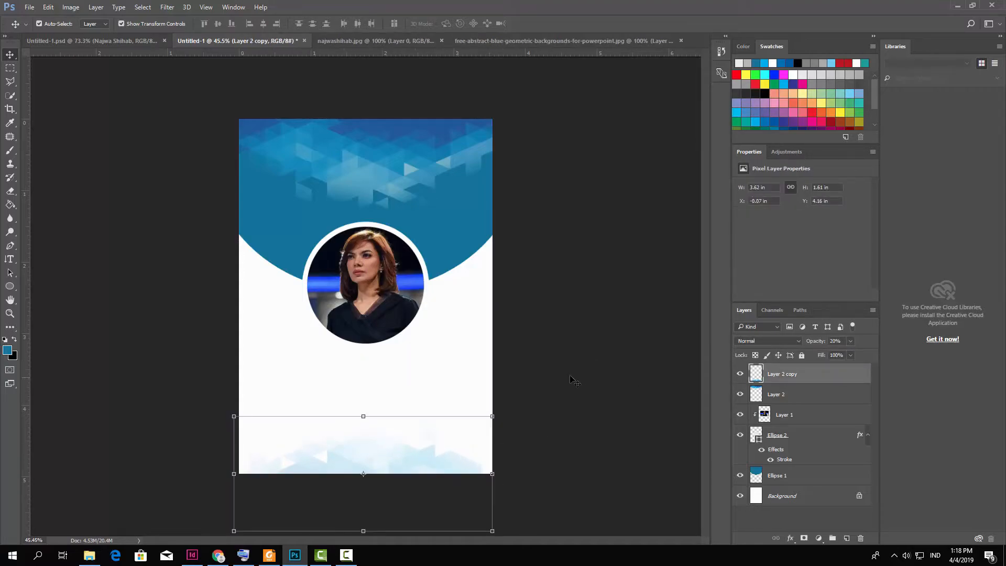
pyautogui.click(574, 381)
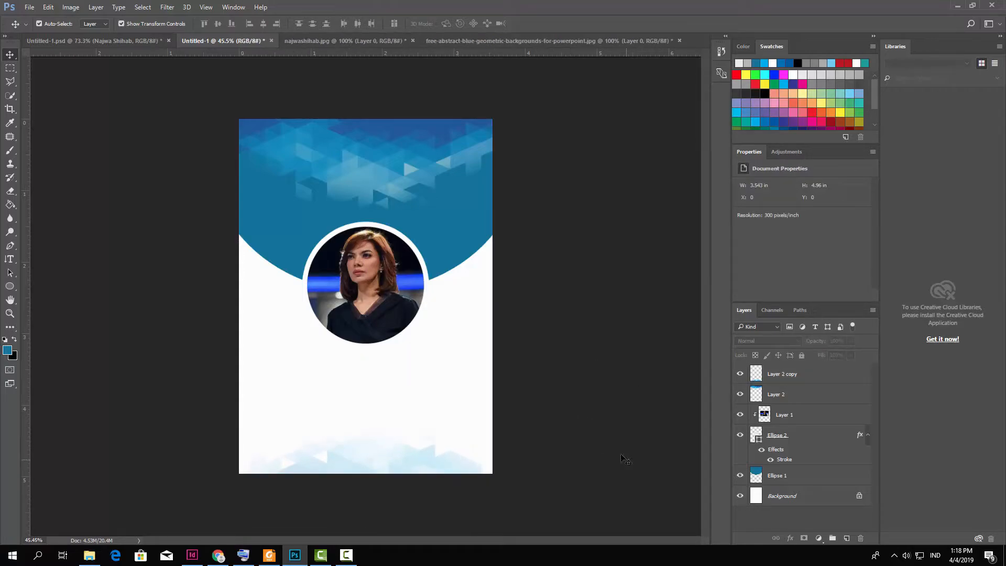
# Fade the top geometric pattern from 51% to 37% opacity.
pyautogui.click(447, 205)
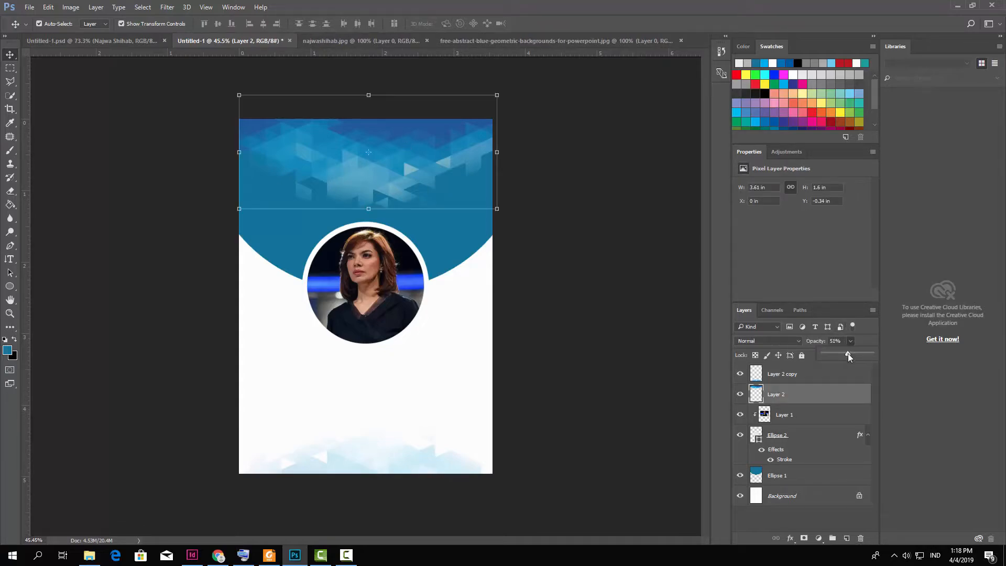
pyautogui.moveTo(847, 353); pyautogui.dragTo(841, 354)
pyautogui.click(681, 314)
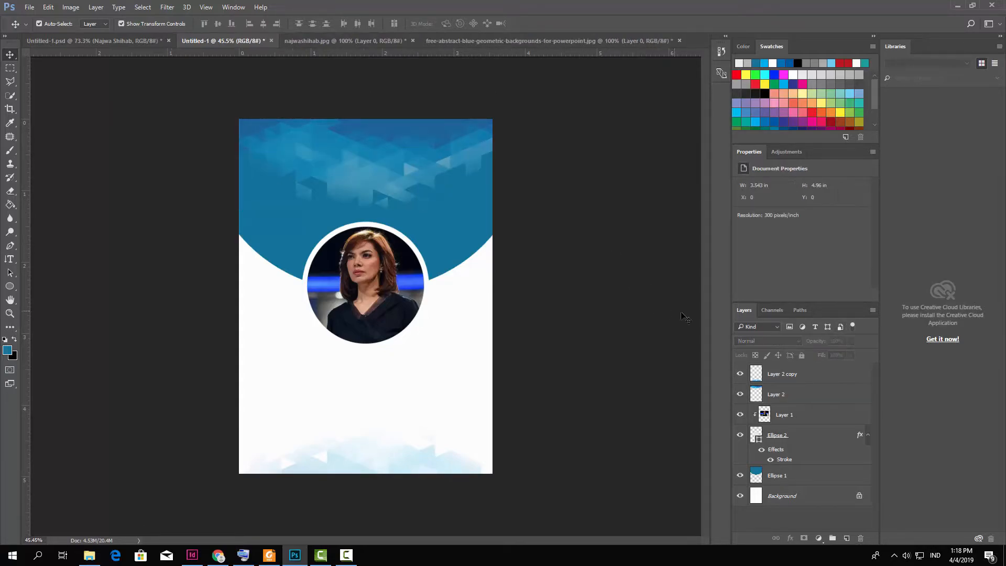
pyautogui.click(9, 259)
# Add the name text below the photo in black at 14 pt, centred under it.
pyautogui.click(311, 373)
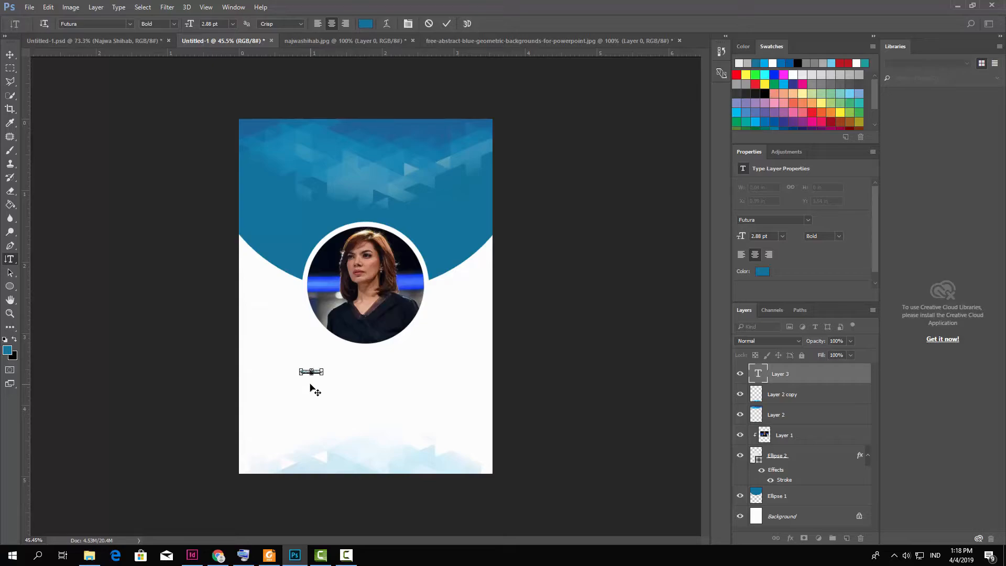
pyautogui.click(232, 24)
pyautogui.click(219, 121)
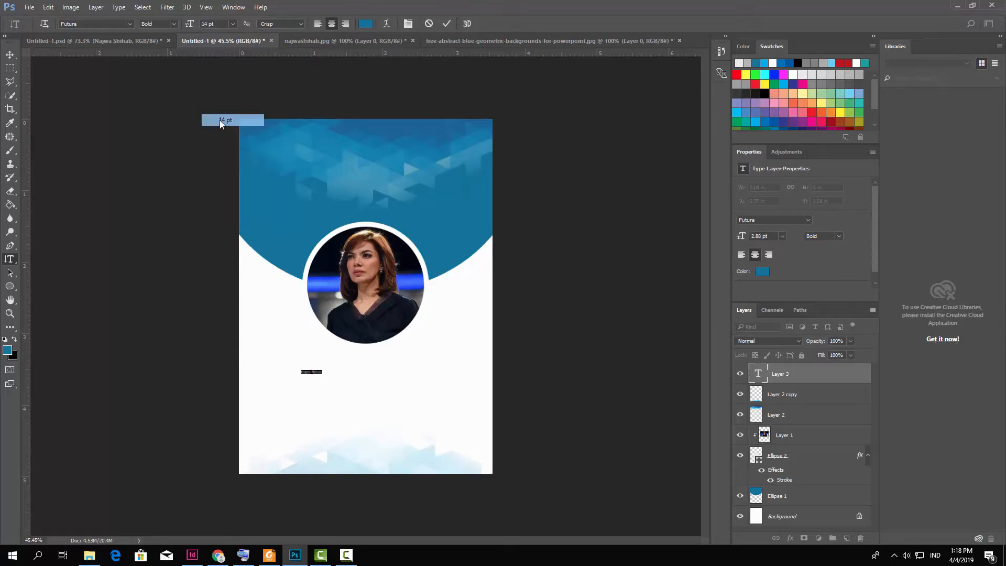
pyautogui.moveTo(343, 397); pyautogui.dragTo(393, 386)
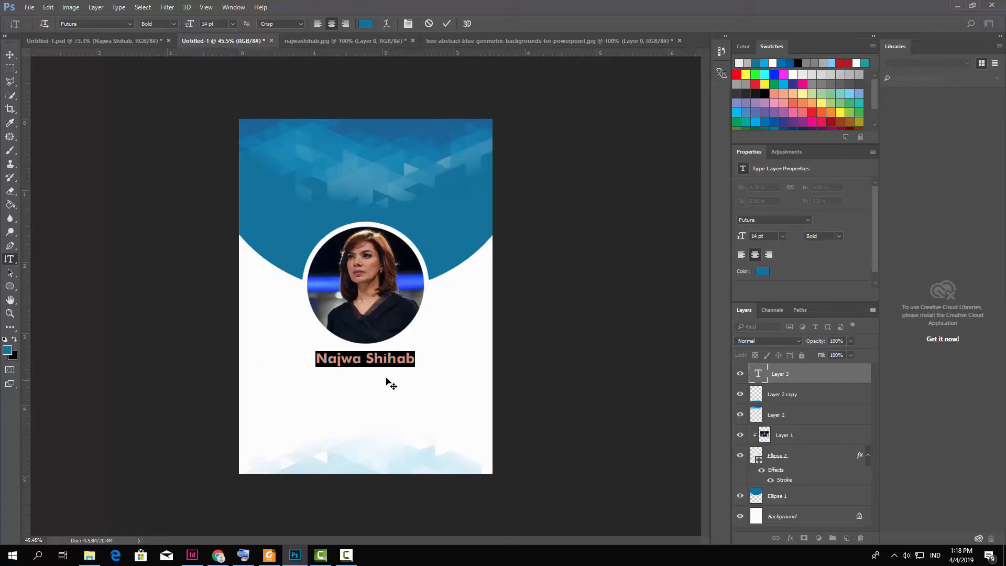
pyautogui.click(365, 23)
pyautogui.click(450, 270)
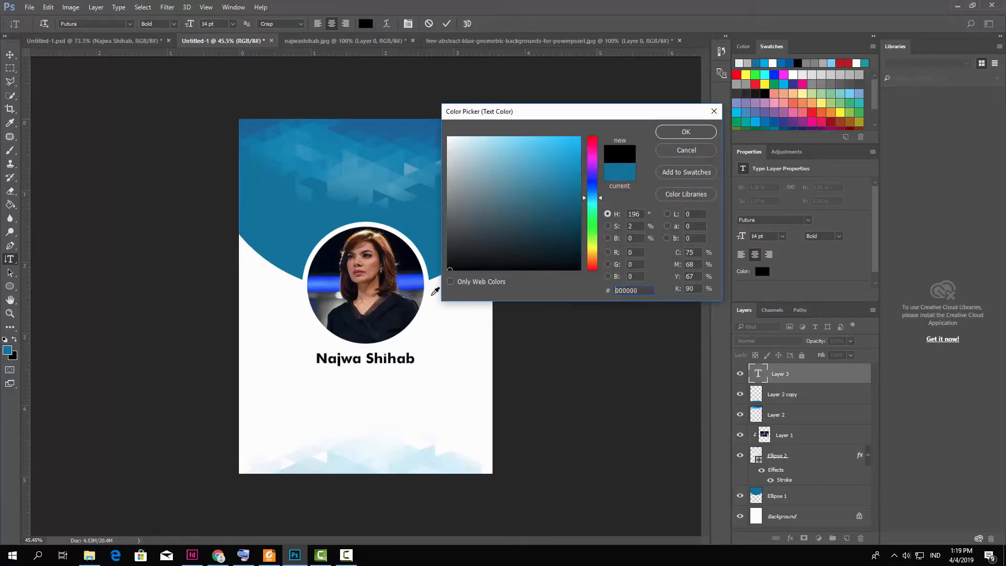
pyautogui.click(683, 133)
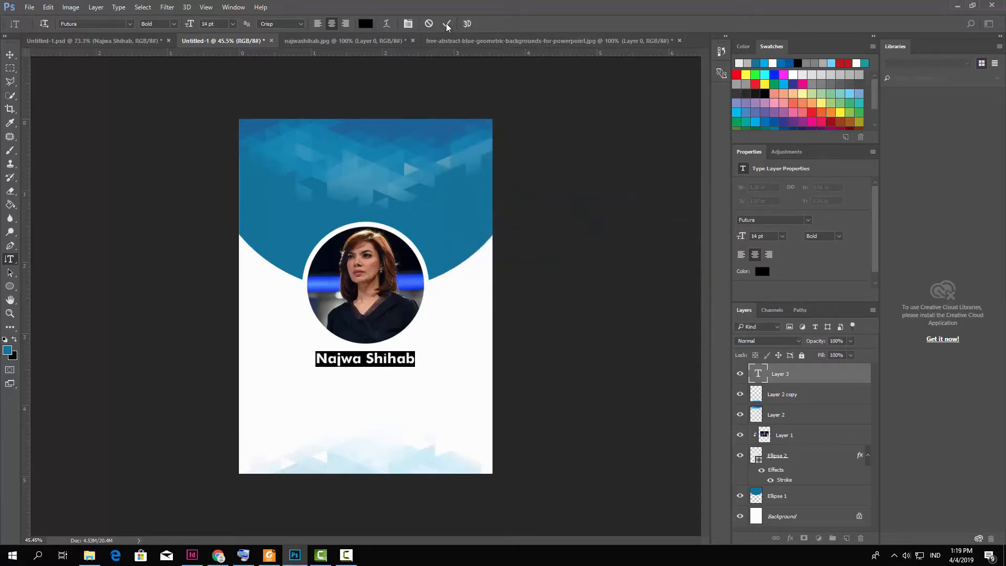
pyautogui.click(447, 23)
# Enlarge the name to 16 pt and nudge it left to centre it under the photo.
pyautogui.click(364, 359)
pyautogui.hotkey('ctrl', 'a')
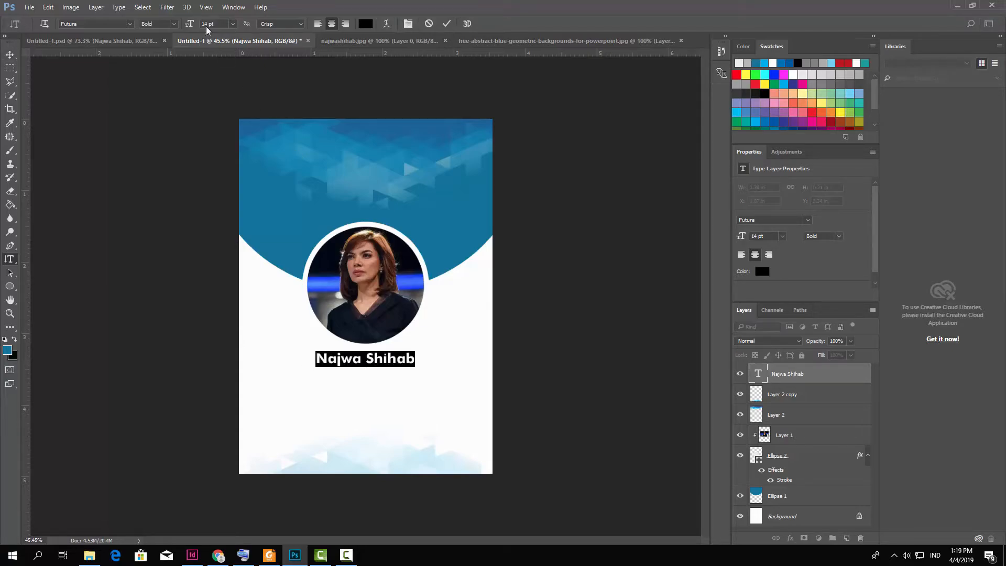
pyautogui.write('16')
pyautogui.press('Return')
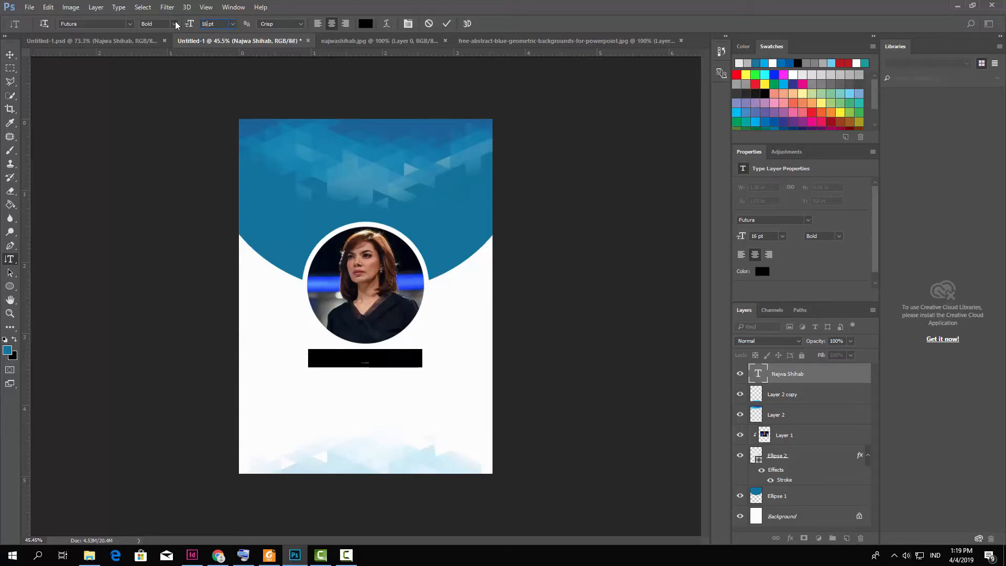
pyautogui.click(444, 25)
pyautogui.click(10, 55)
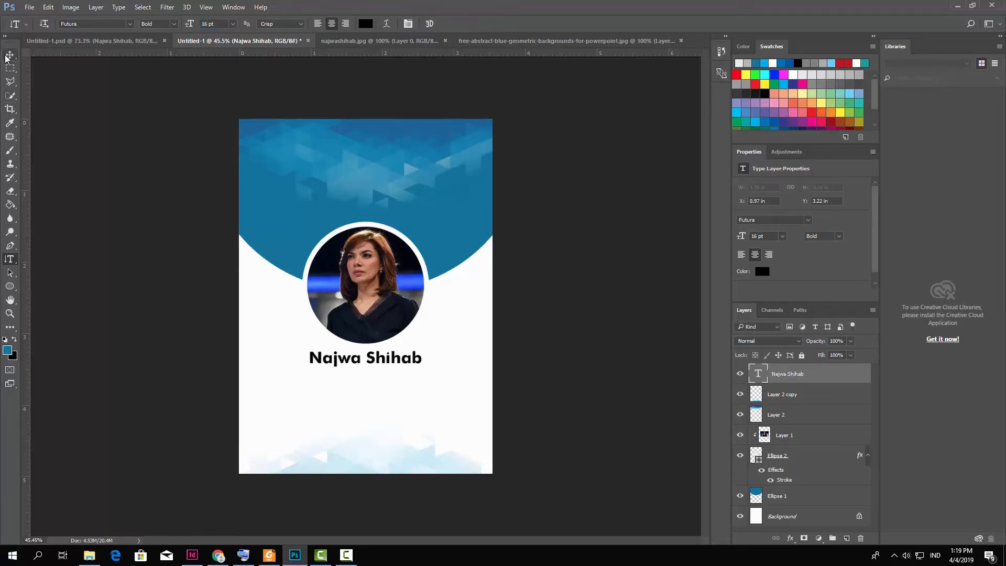
pyautogui.click(402, 361)
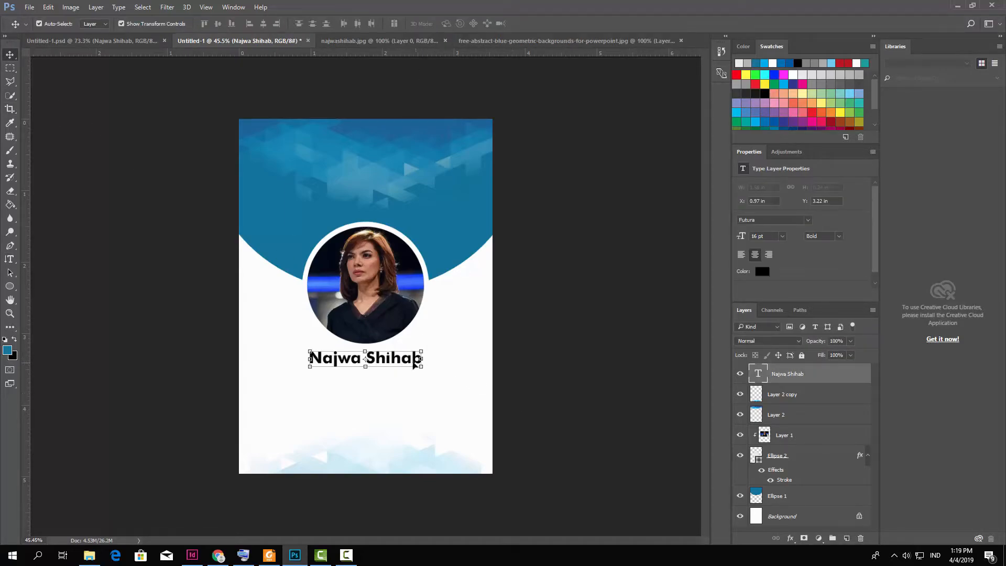
pyautogui.moveTo(413, 362); pyautogui.dragTo(406, 366)
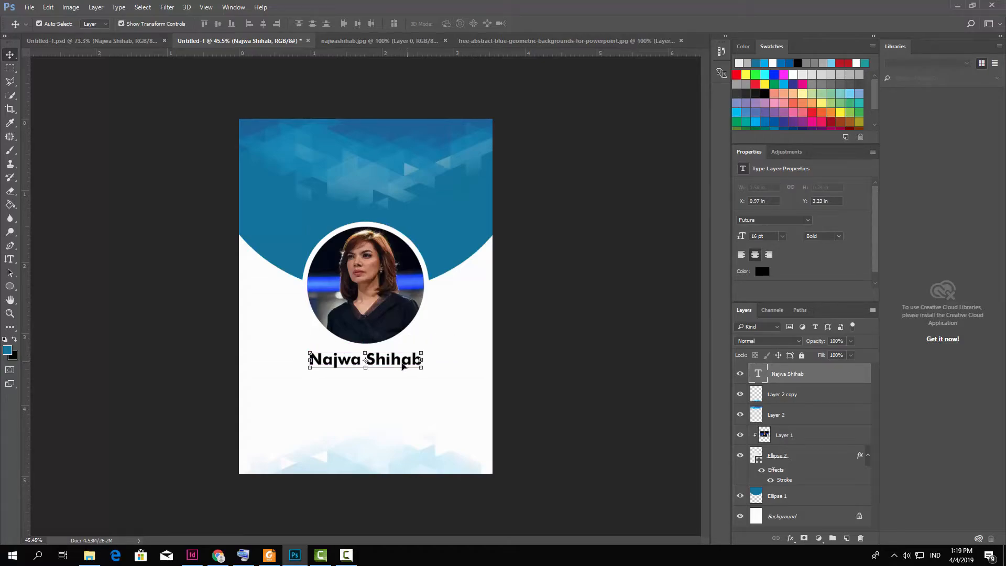
# Duplicate the name layer and place the copy just below the original.
pyautogui.hotkey('ctrl', 'j')
pyautogui.click(487, 352)
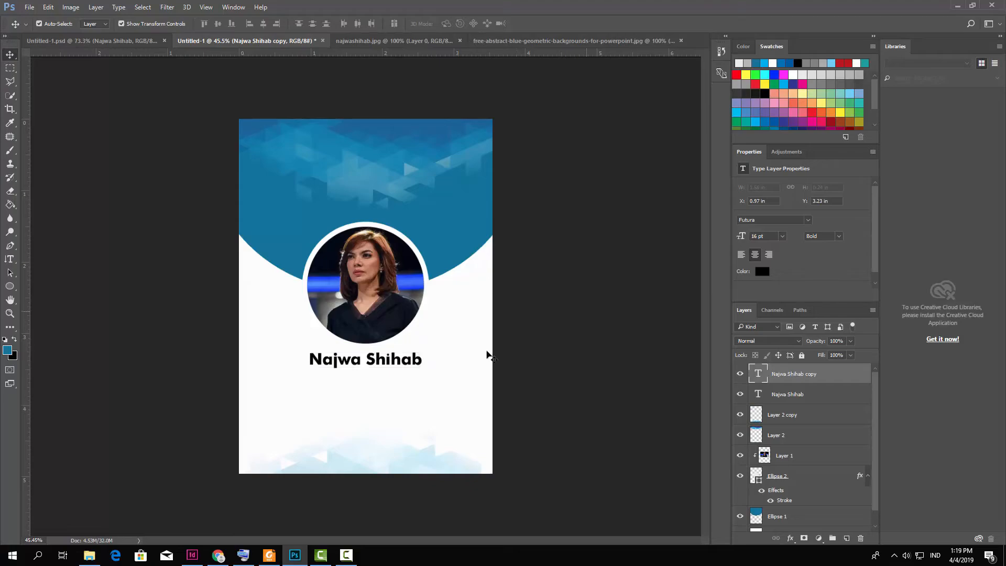
pyautogui.moveTo(389, 369); pyautogui.dragTo(390, 384)
pyautogui.click(10, 259)
pyautogui.moveTo(310, 374); pyautogui.dragTo(324, 375)
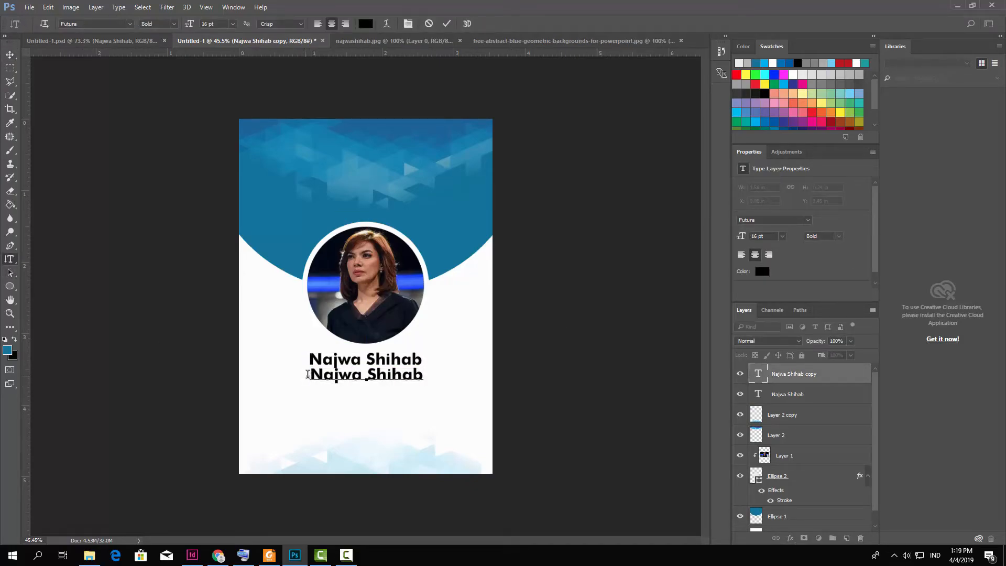
pyautogui.moveTo(426, 382); pyautogui.dragTo(440, 380)
# Retype the copied line as 'Wartawan' at 10 pt.
pyautogui.write('Wartwa')
pyautogui.press('BackSpace')
pyautogui.write('a')
pyautogui.press('BackSpace')
pyautogui.press('BackSpace')
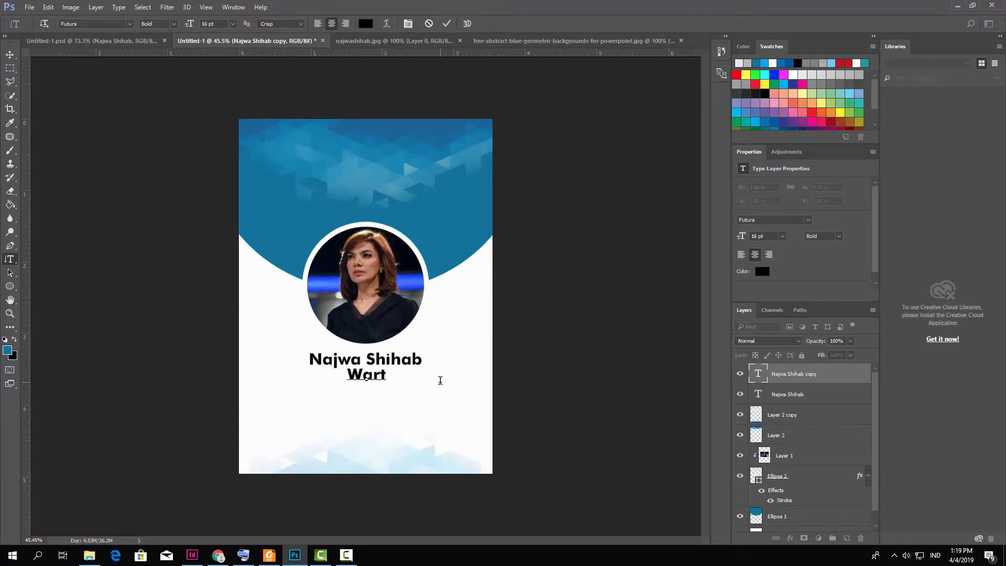
pyautogui.write('awan')
pyautogui.hotkey('ctrl', 'a')
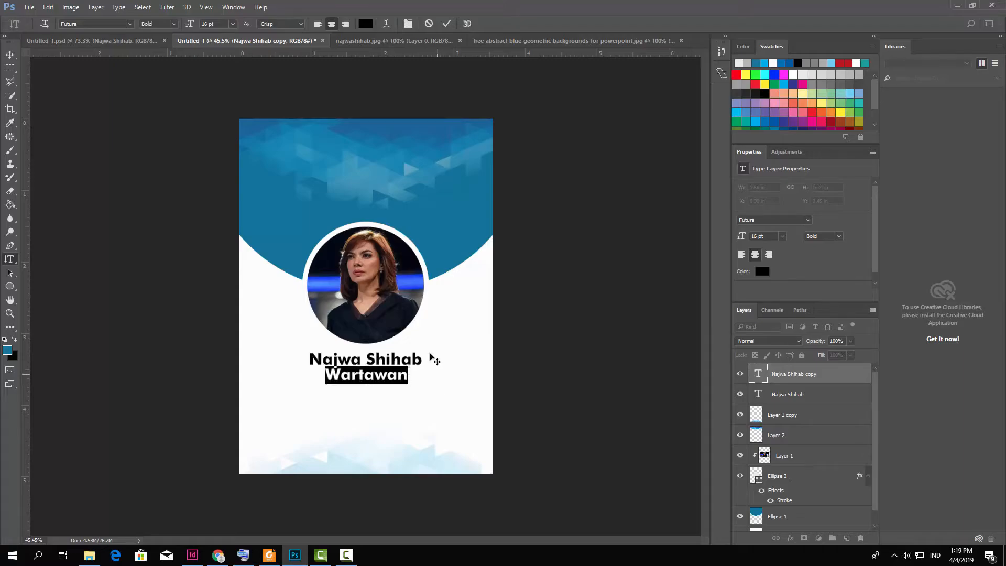
pyautogui.write('10pt')
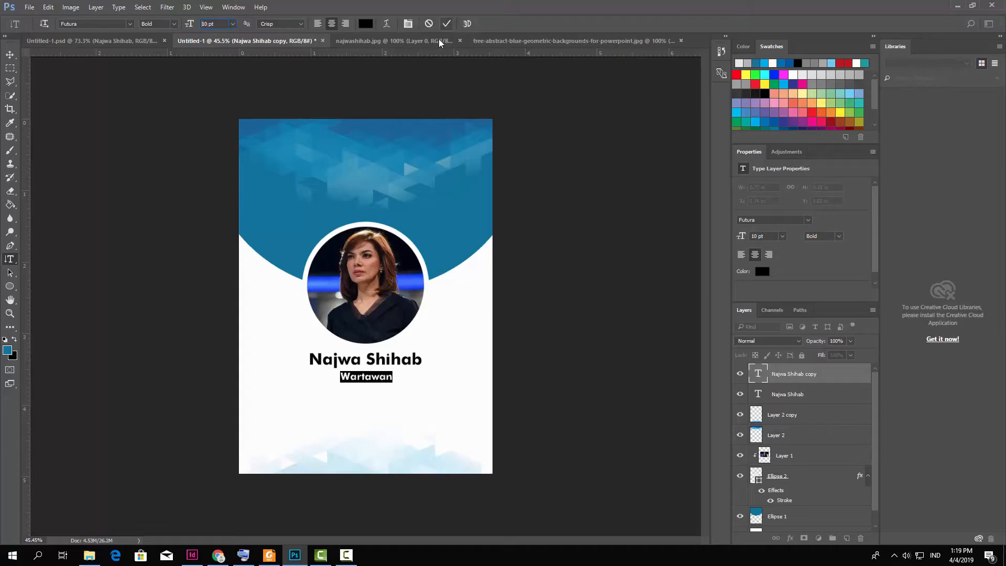
pyautogui.click(446, 24)
# Select both the name and Wartawan layers and shift them slightly lower together.
pyautogui.click(11, 54)
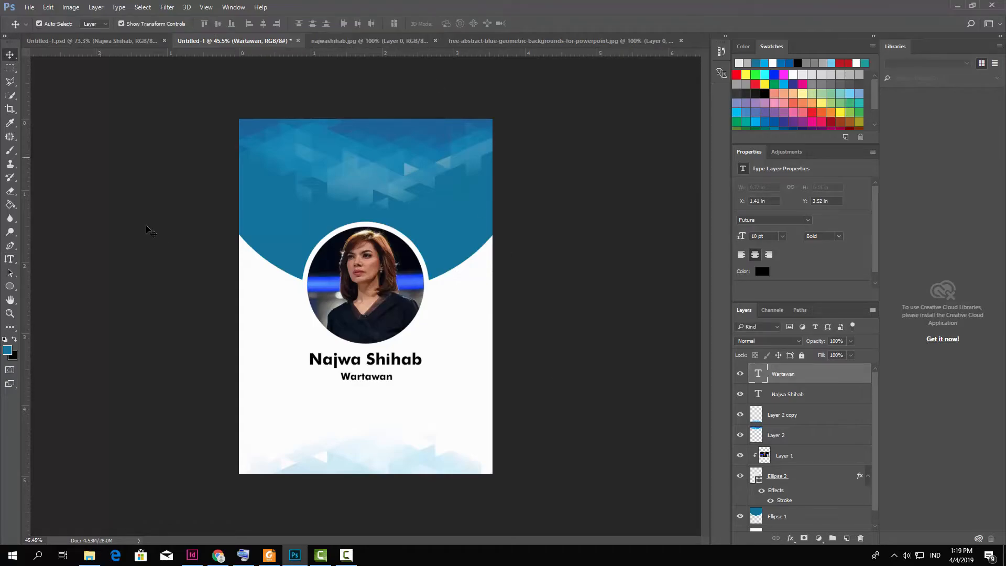
pyautogui.keyDown('shift'); pyautogui.click(404, 361); pyautogui.keyUp('shift')
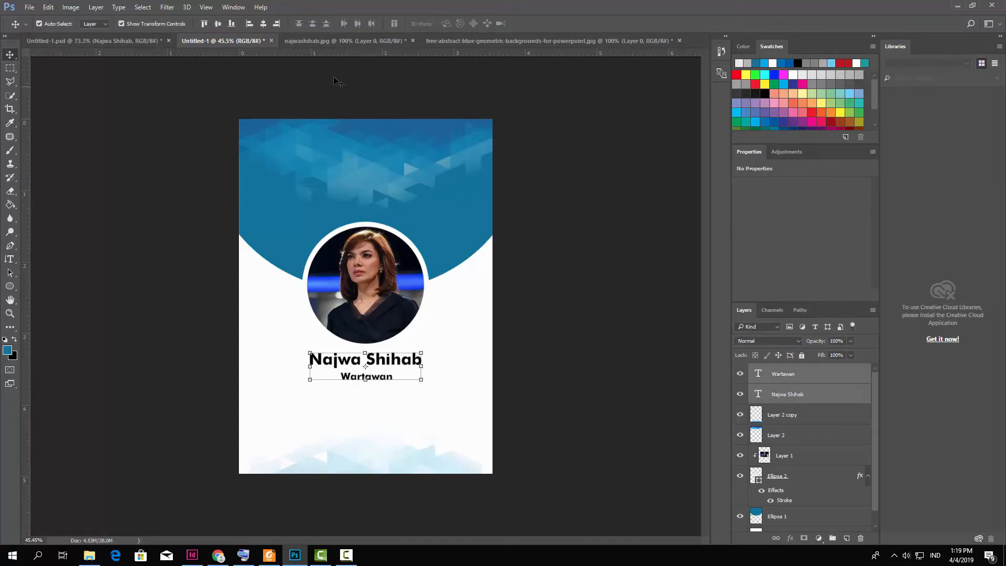
pyautogui.click(599, 296)
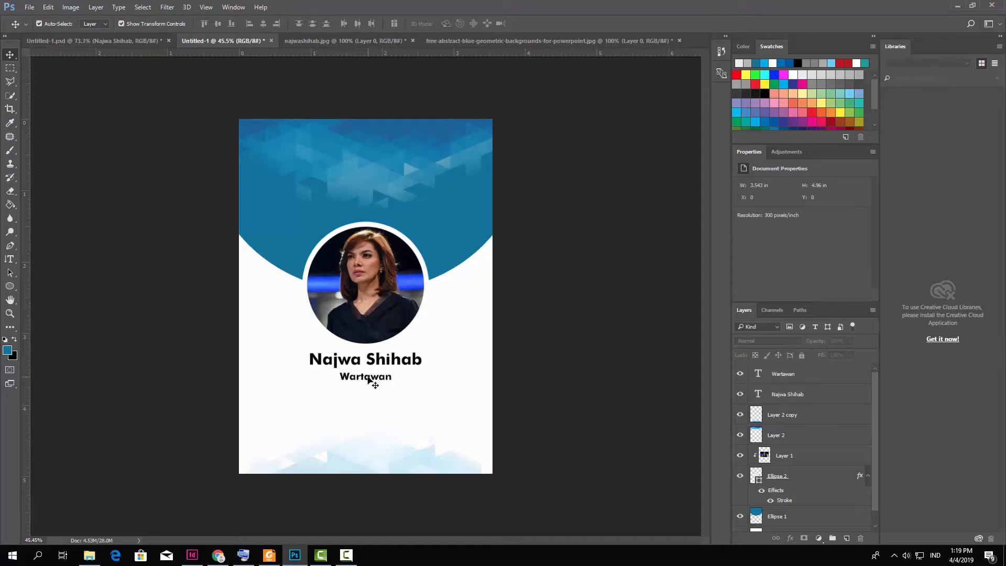
pyautogui.click(388, 366)
pyautogui.click(373, 387)
pyautogui.click(365, 378)
pyautogui.keyDown('shift'); pyautogui.click(398, 363); pyautogui.keyUp('shift')
pyautogui.moveTo(398, 364); pyautogui.dragTo(396, 367)
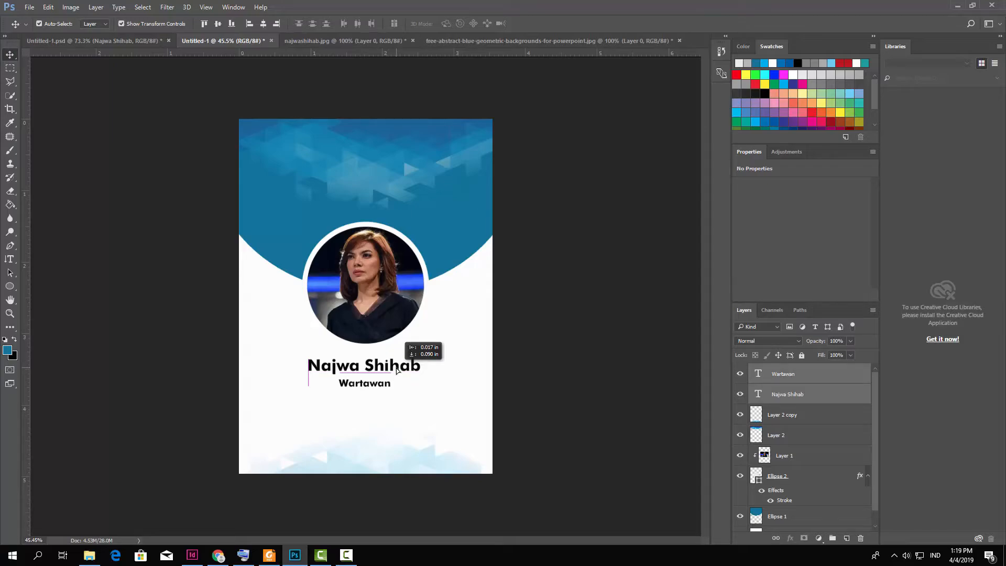
pyautogui.click(496, 367)
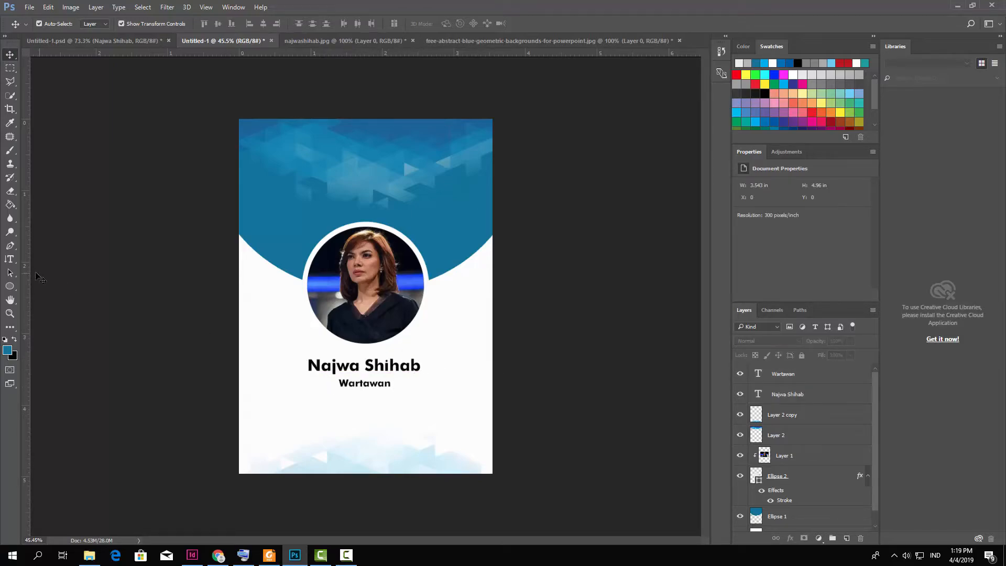
pyautogui.click(14, 288)
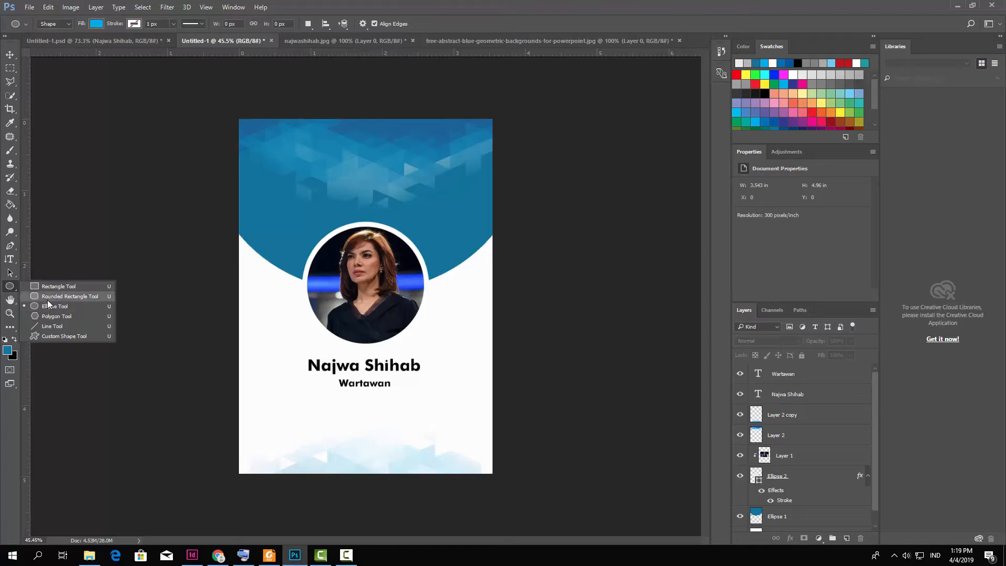
# Draw a wide rounded rectangle below the title, fill it dark blue, and centre it horizontally.
pyautogui.click(48, 297)
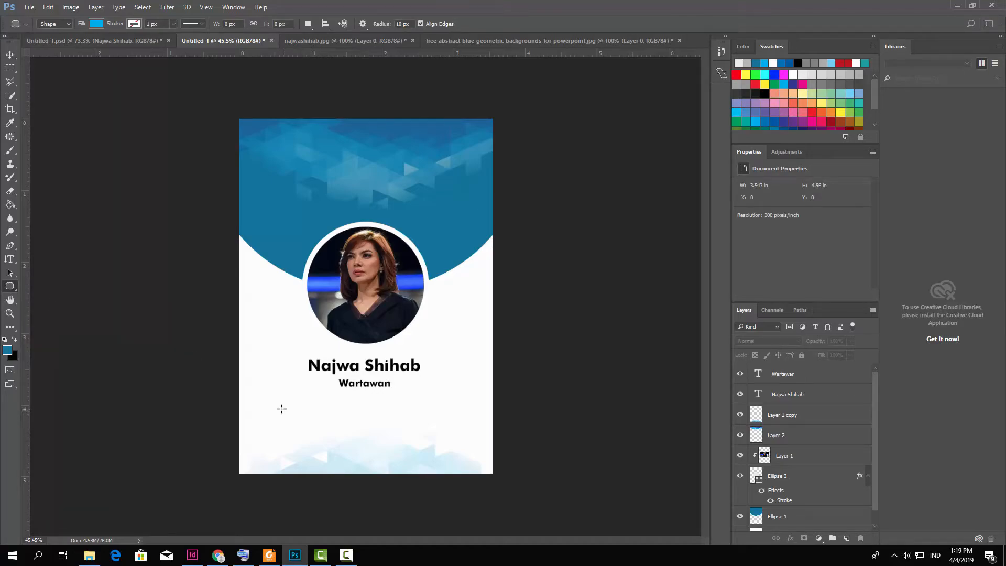
pyautogui.moveTo(274, 398); pyautogui.dragTo(438, 420)
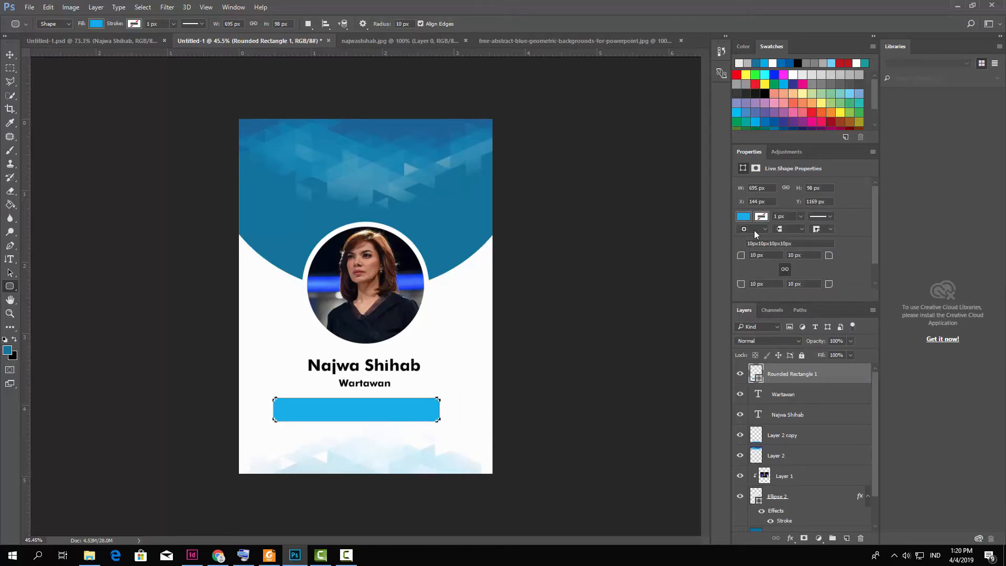
pyautogui.click(745, 217)
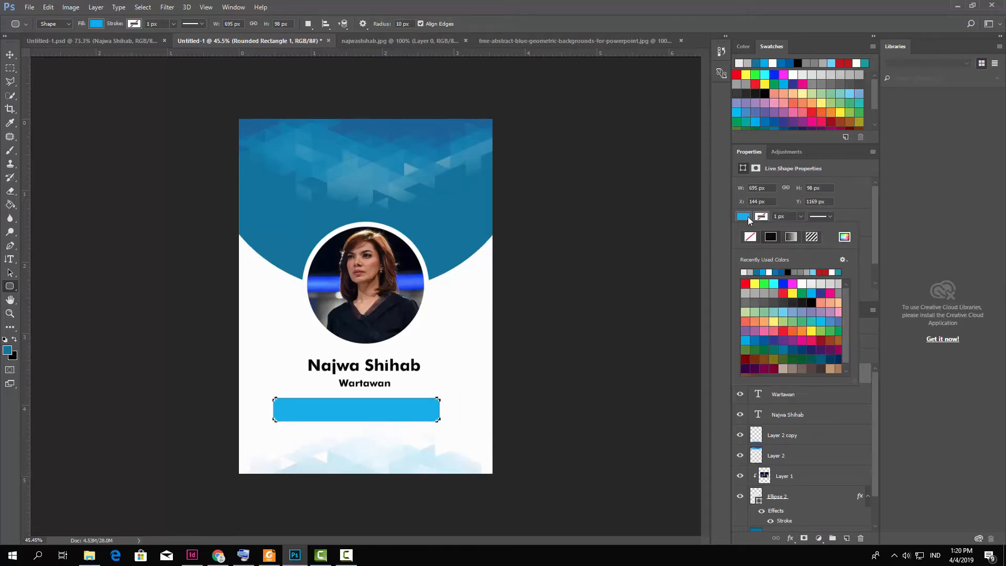
pyautogui.click(759, 272)
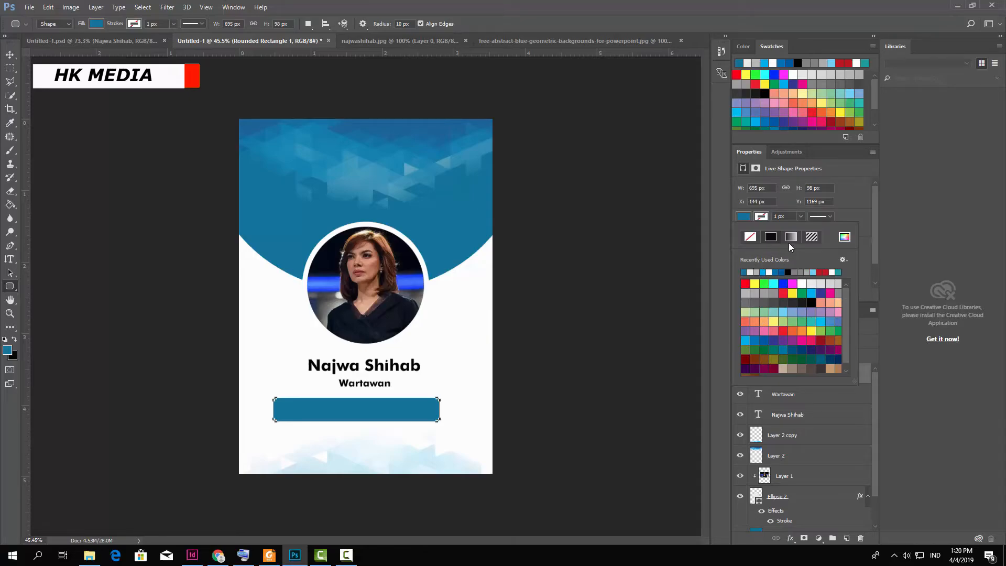
pyautogui.press('Escape')
pyautogui.press('v')
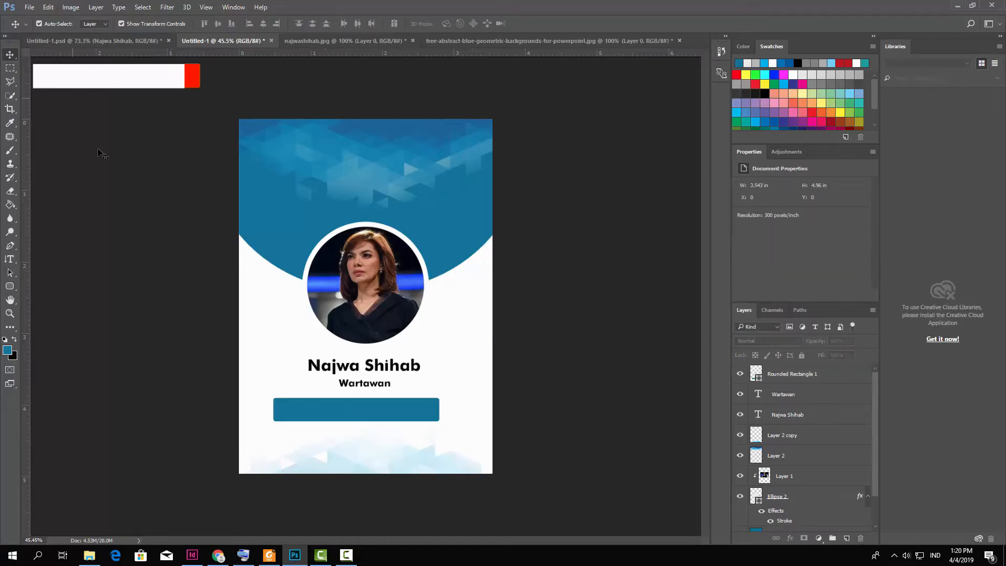
pyautogui.moveTo(391, 412); pyautogui.dragTo(407, 419)
pyautogui.click(416, 377)
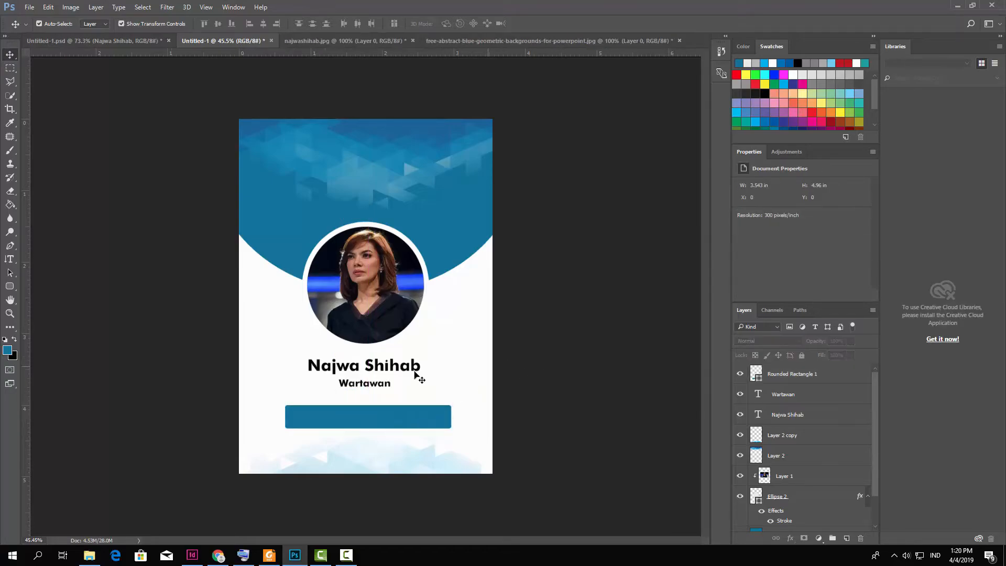
# Duplicate the name layer, stack it above the bar, and position the copy over the blue bar.
pyautogui.click(381, 370)
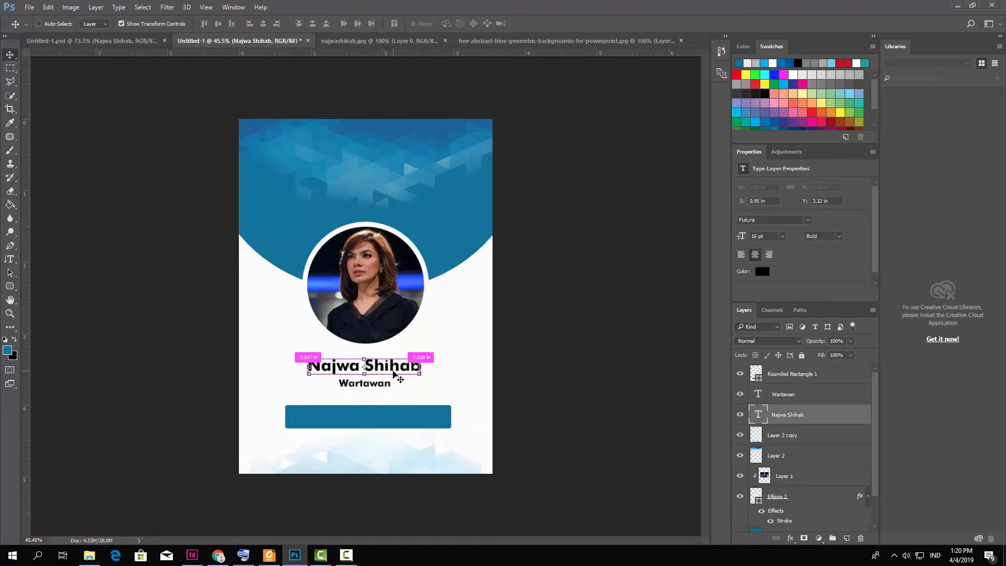
pyautogui.moveTo(404, 373); pyautogui.dragTo(405, 373)
pyautogui.rightClick(787, 416)
pyautogui.click(602, 132)
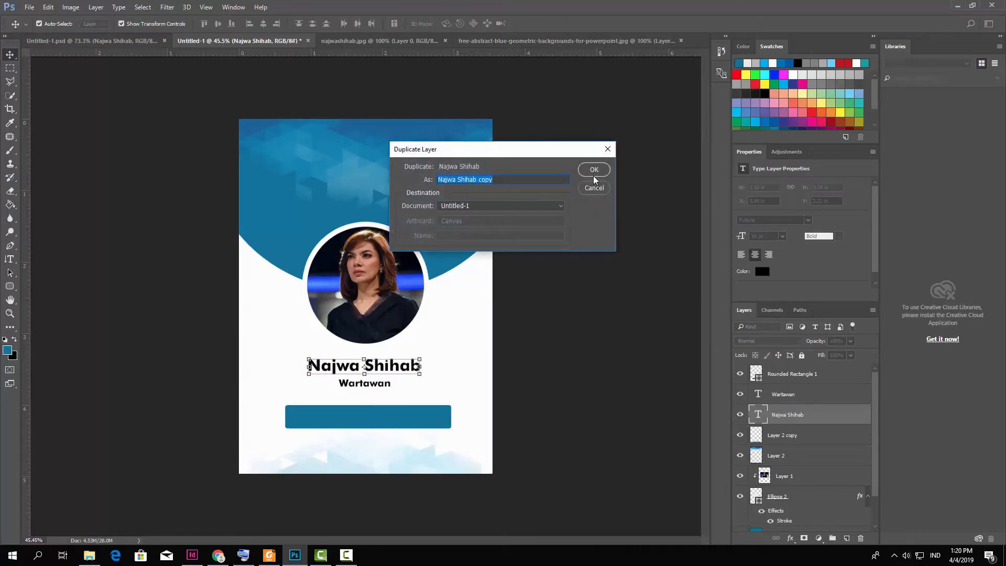
pyautogui.click(594, 176)
pyautogui.moveTo(402, 373); pyautogui.dragTo(403, 402)
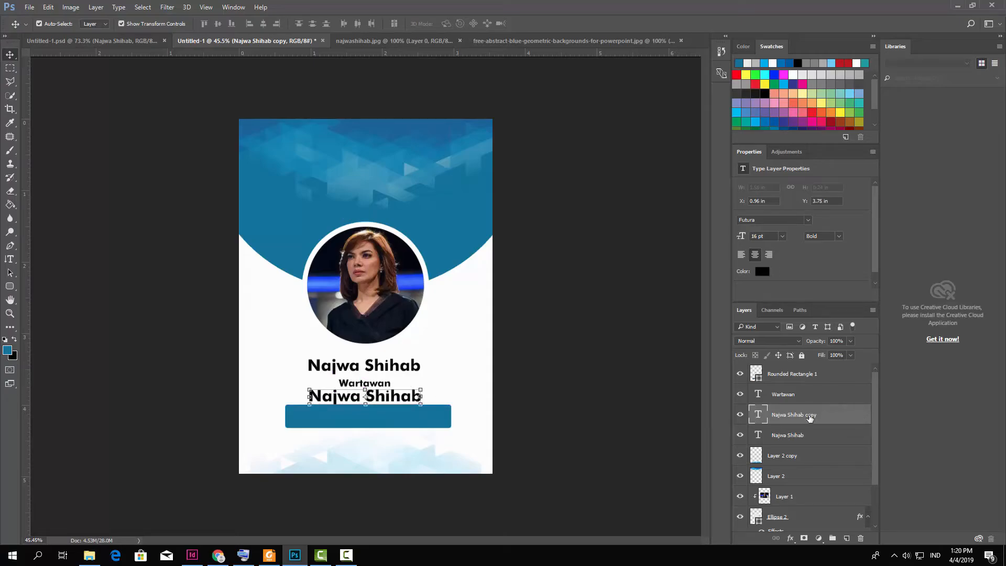
pyautogui.moveTo(796, 415); pyautogui.dragTo(796, 373)
pyautogui.moveTo(409, 399); pyautogui.dragTo(409, 418)
# Replace the copied text with the ID number in white #ffffff at 13 pt.
pyautogui.click(9, 259)
pyautogui.tripleClick(327, 416)
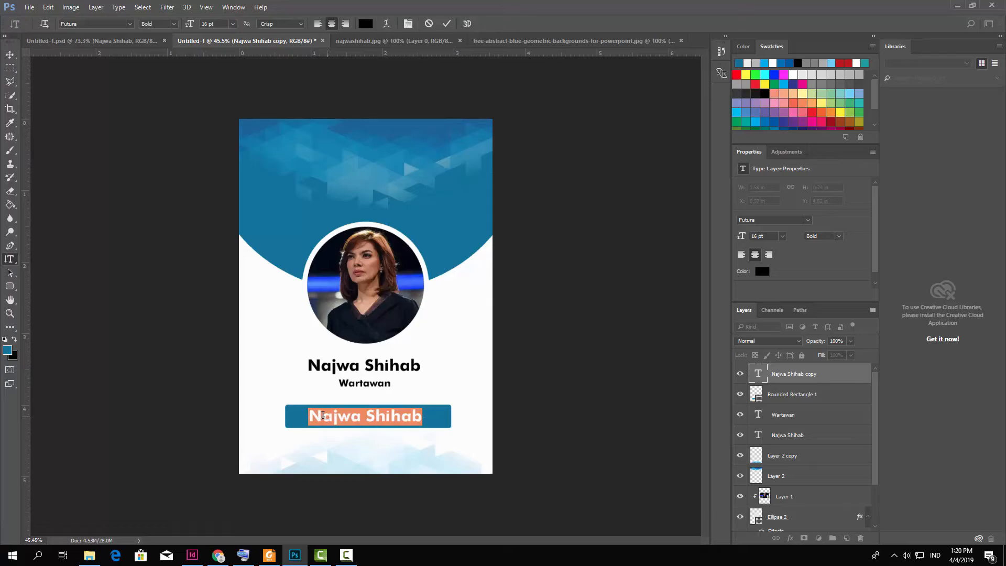
pyautogui.press('BackSpace')
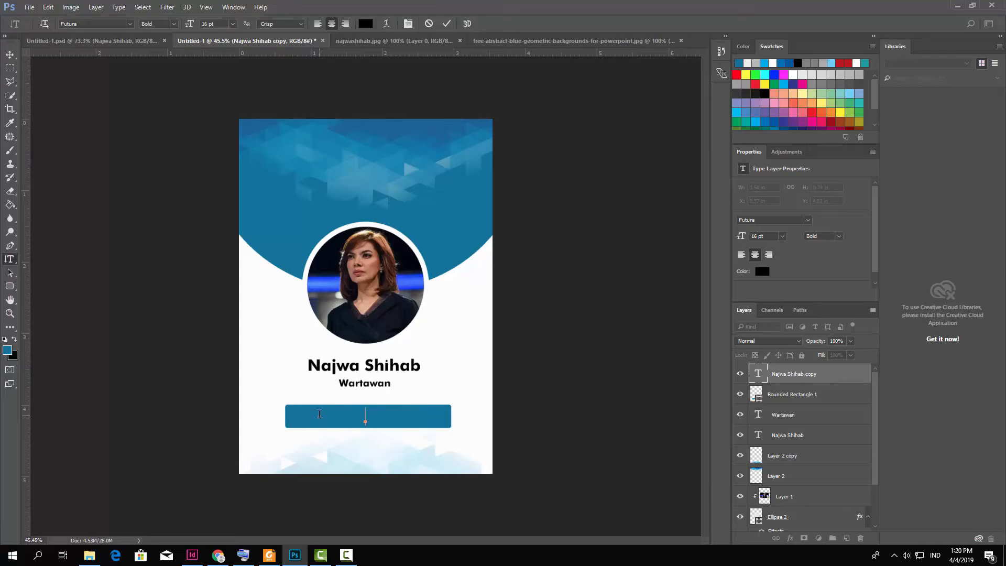
pyautogui.click(365, 24)
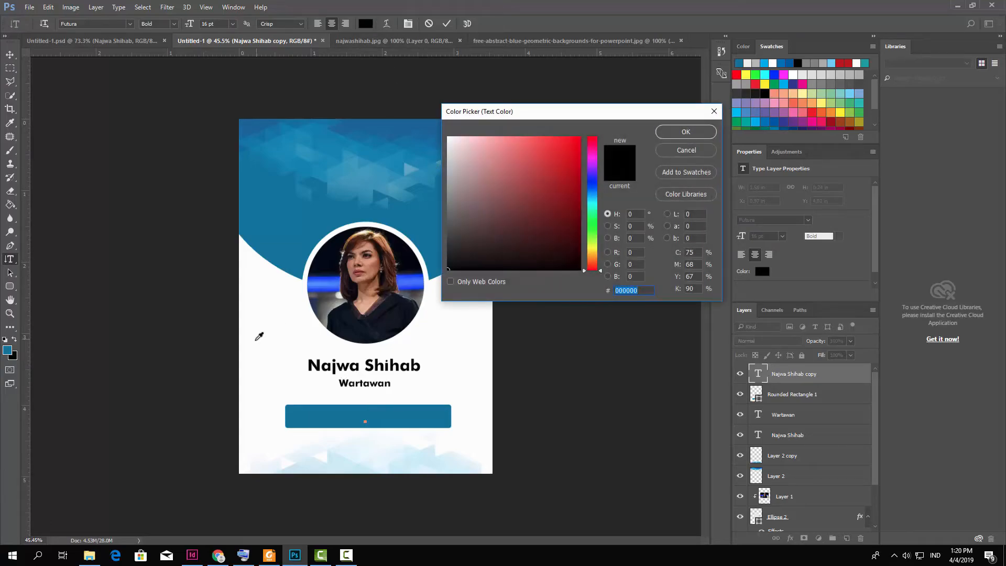
pyautogui.write('ffffff')
pyautogui.click(686, 132)
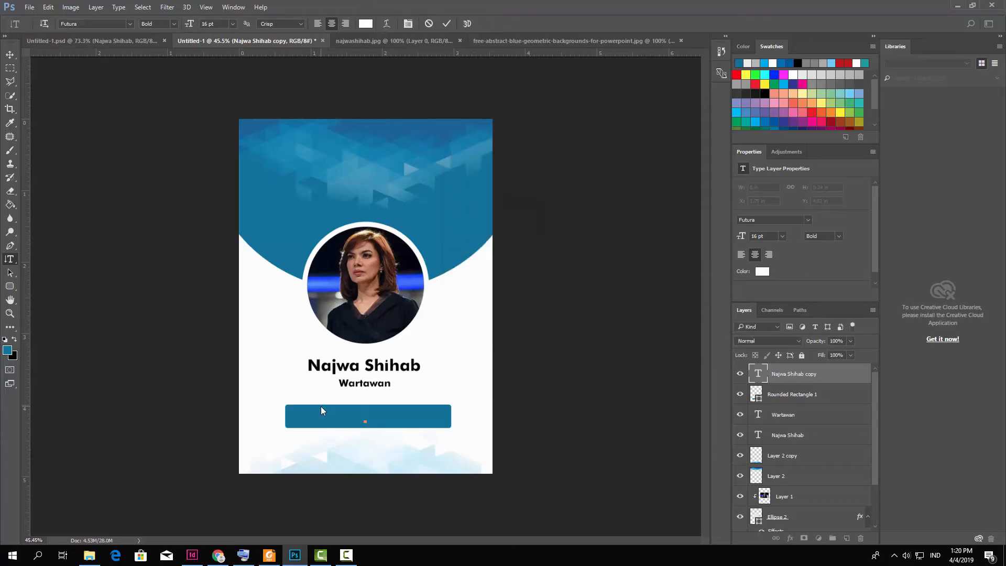
pyautogui.hotkey('ctrl', 'a')
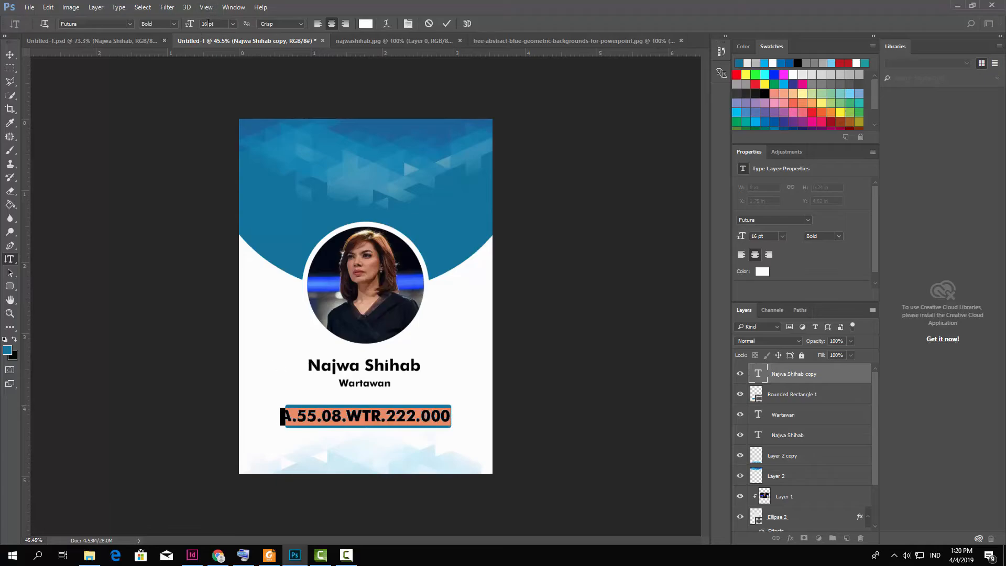
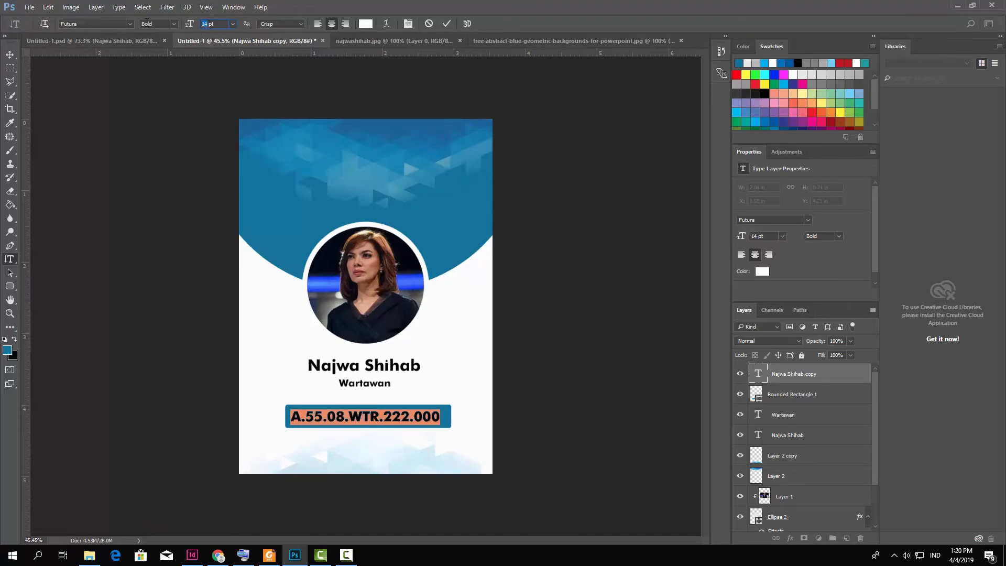
pyautogui.press('Down')
pyautogui.click(446, 24)
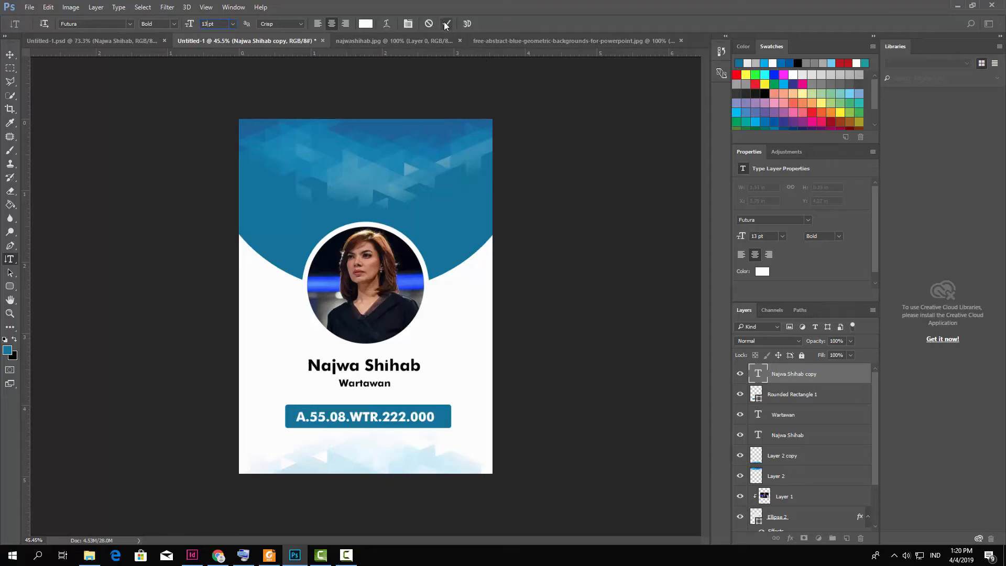
pyautogui.click(10, 54)
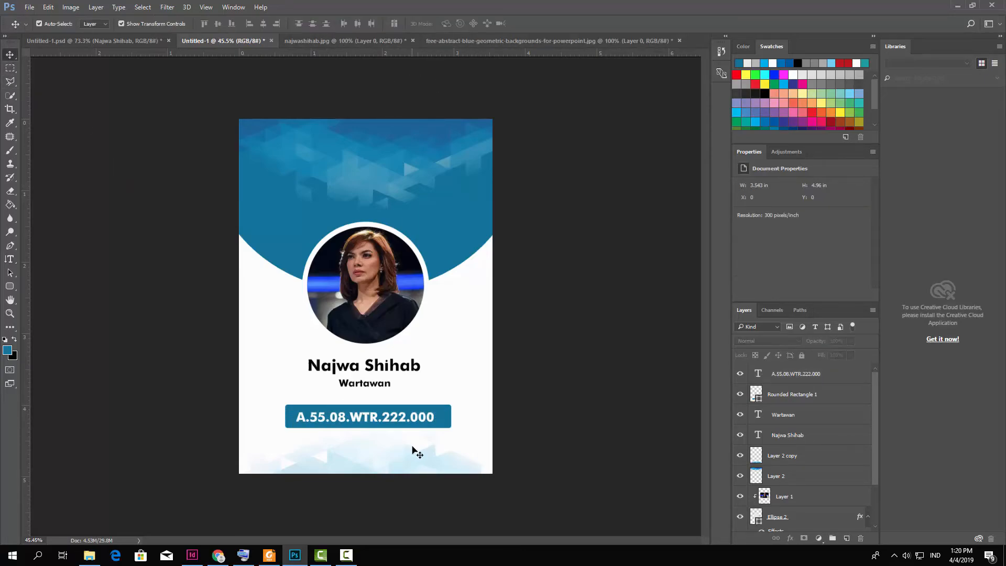
pyautogui.moveTo(423, 419); pyautogui.dragTo(426, 419)
pyautogui.hotkey('ctrl', '0')
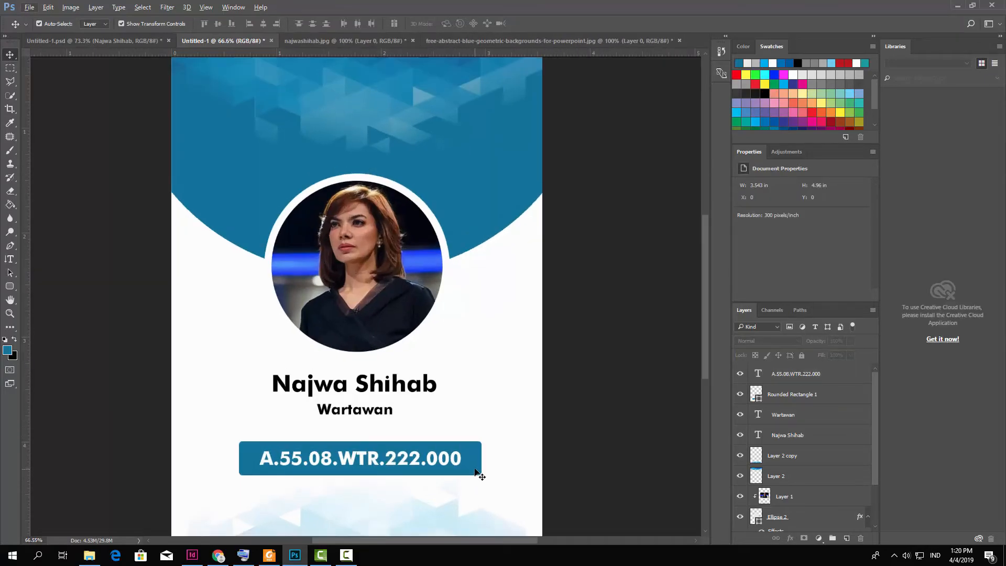
pyautogui.click(477, 467)
pyautogui.keyDown('shift'); pyautogui.click(444, 461); pyautogui.keyUp('shift')
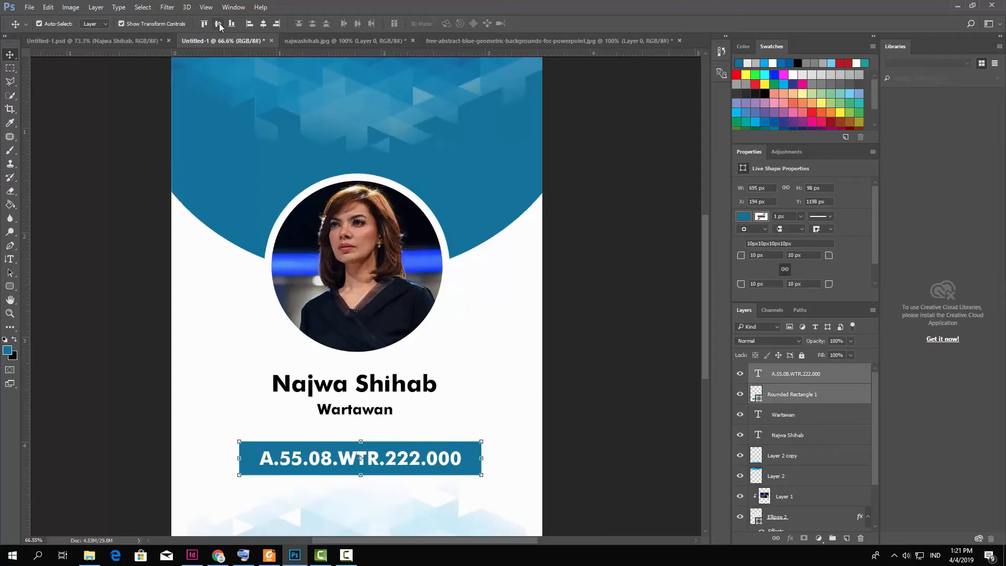
pyautogui.click(481, 398)
pyautogui.scroll(-3, 443, 426)
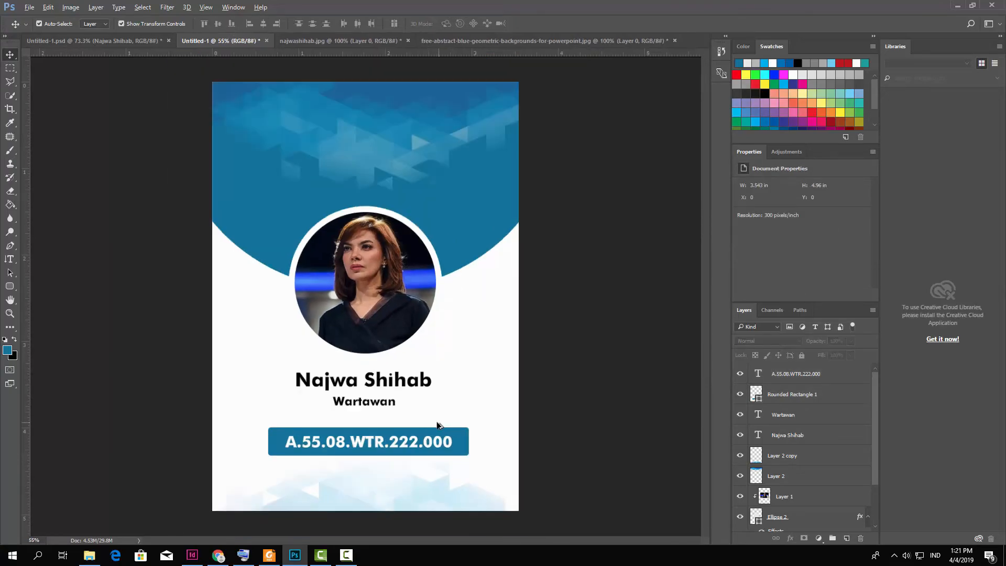
pyautogui.hotkey('ctrl', '+')
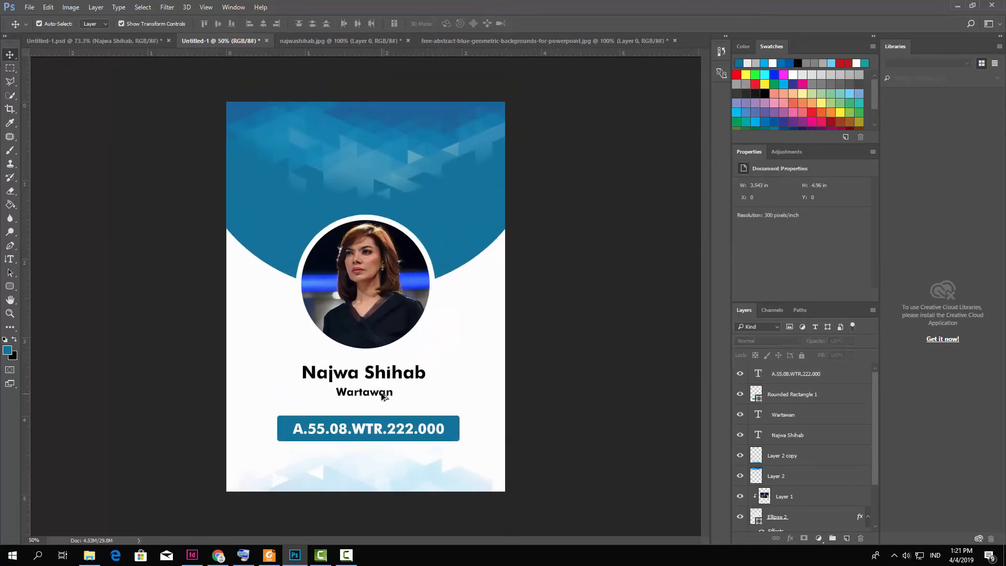
pyautogui.click(384, 395)
pyautogui.click(417, 383)
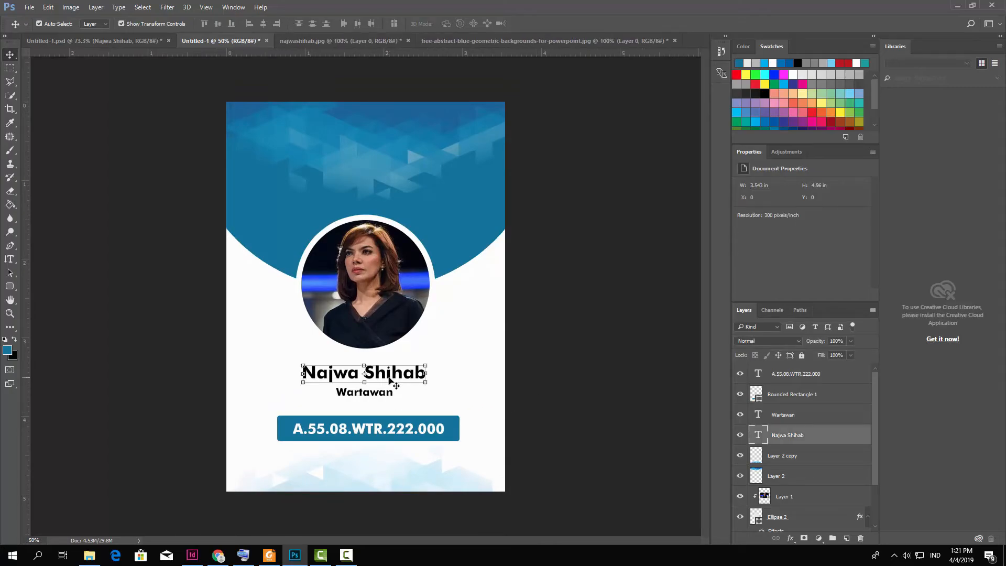
# Duplicate the name text layer and move the copy below the ID bar.
pyautogui.rightClick(794, 435)
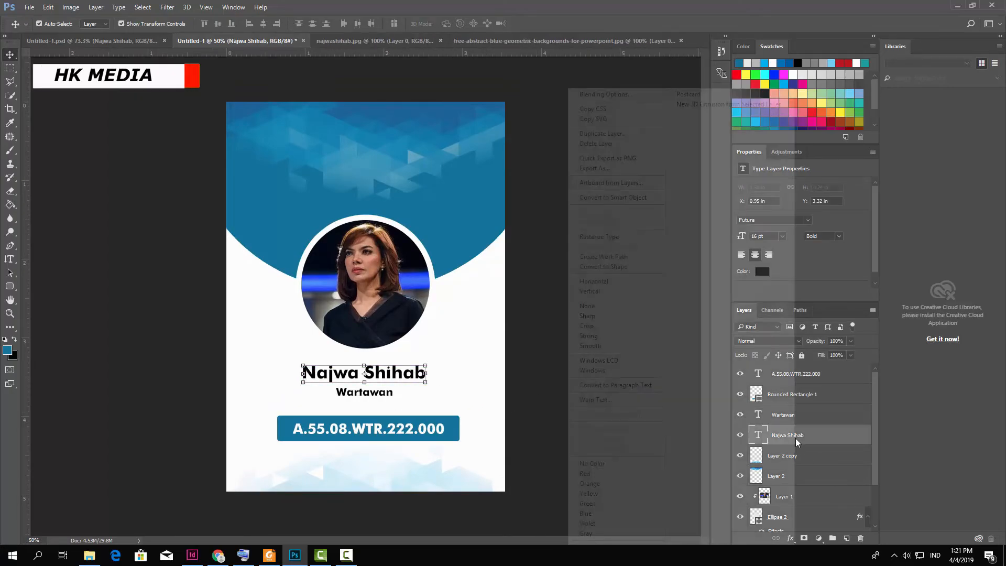
pyautogui.click(600, 133)
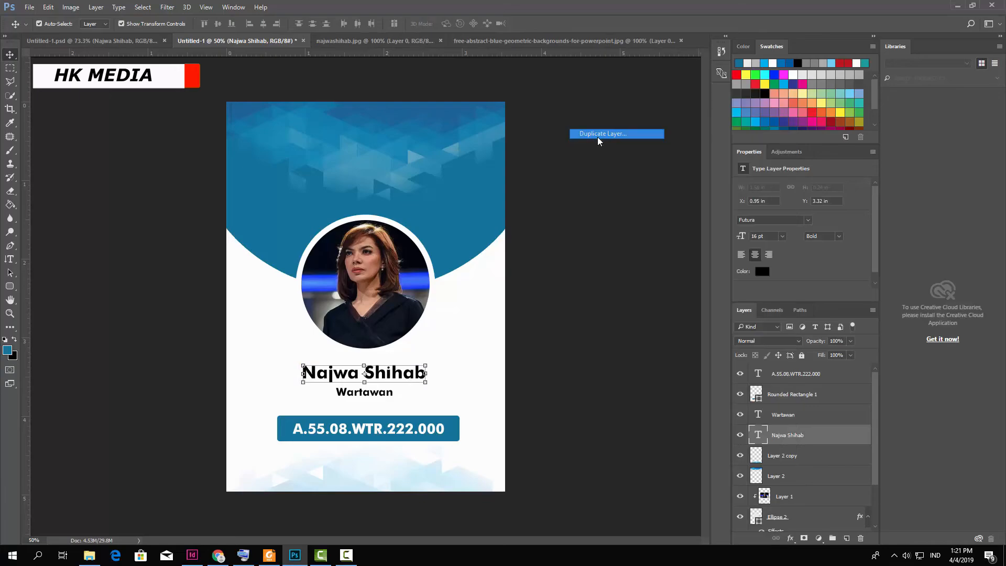
pyautogui.click(593, 171)
pyautogui.moveTo(407, 373); pyautogui.dragTo(407, 477)
# Retype the copy as 'PT HK MEDIA INV. CORP' at 10 pt.
pyautogui.press('t')
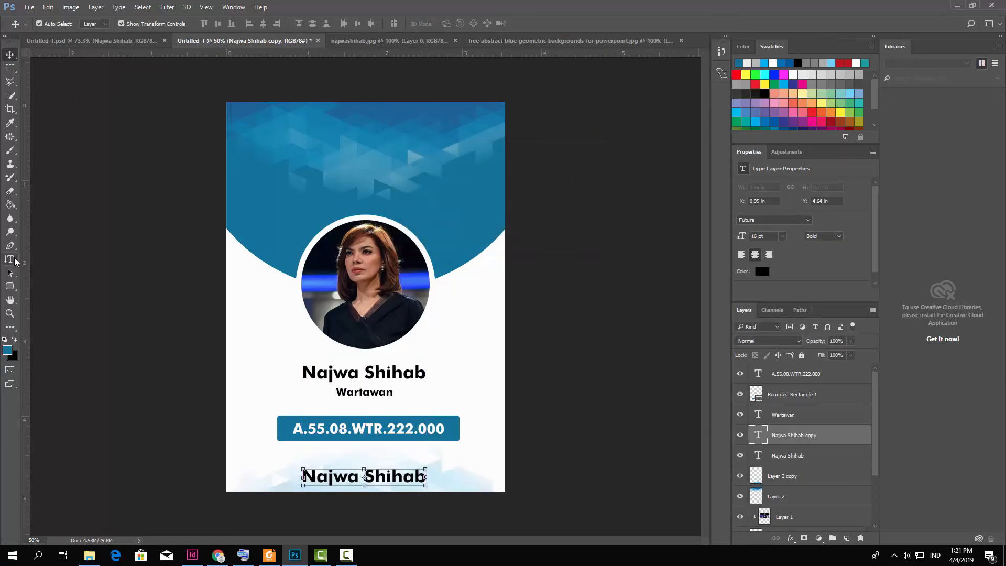
pyautogui.click(329, 474)
pyautogui.tripleClick(329, 474)
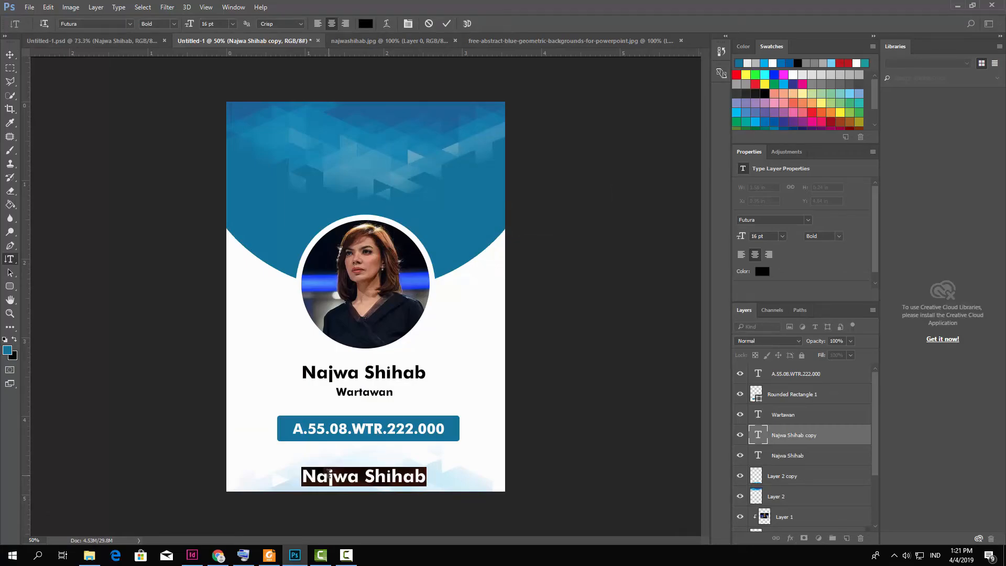
pyautogui.write('PT ')
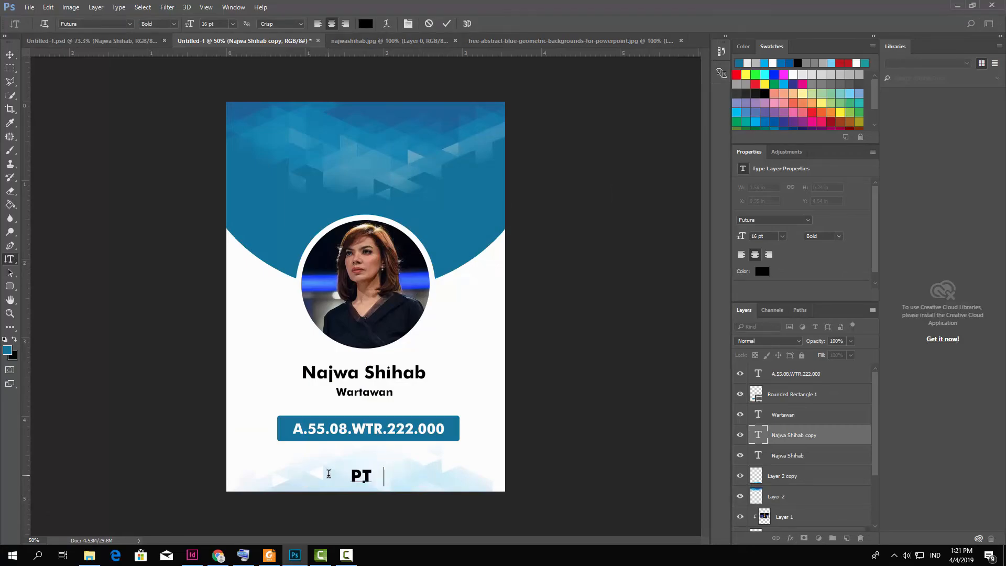
pyautogui.write('HK MEDIA')
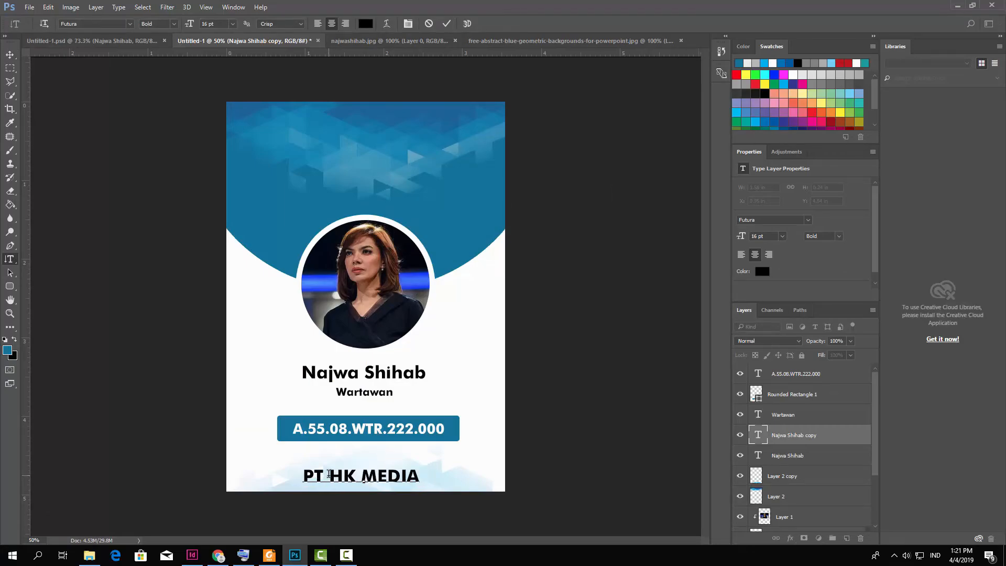
pyautogui.write(' IN')
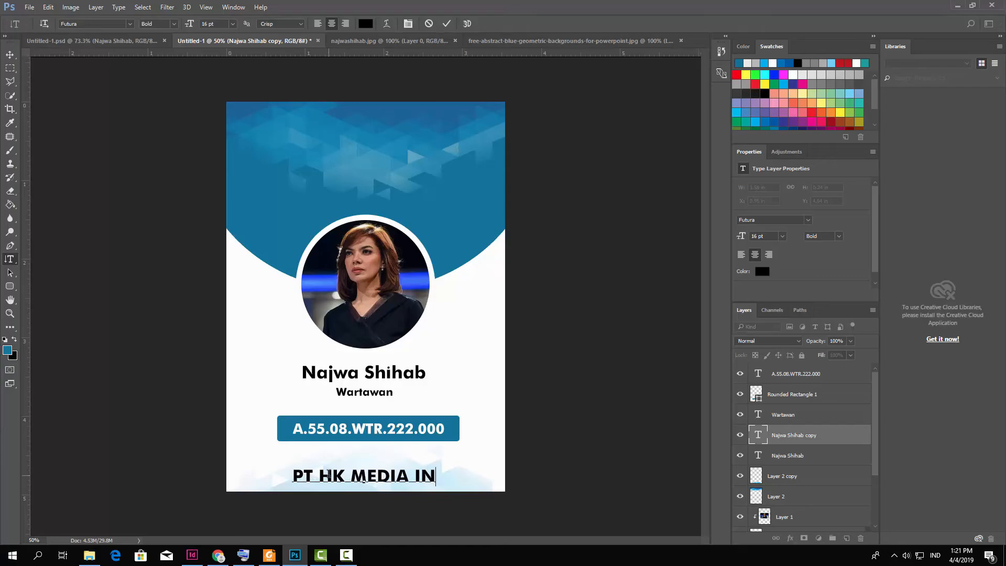
pyautogui.write('V.')
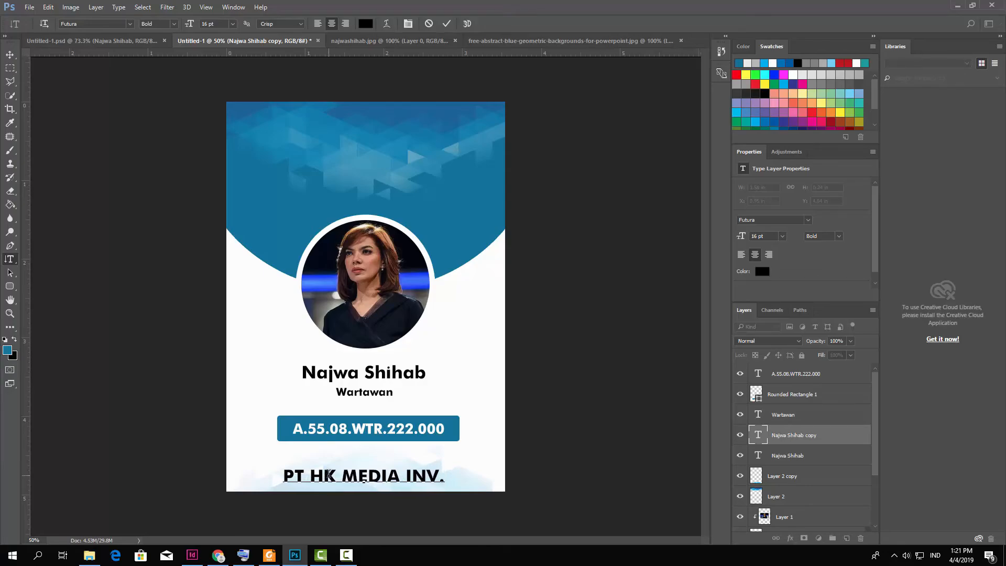
pyautogui.write(' CO')
pyautogui.write('RP')
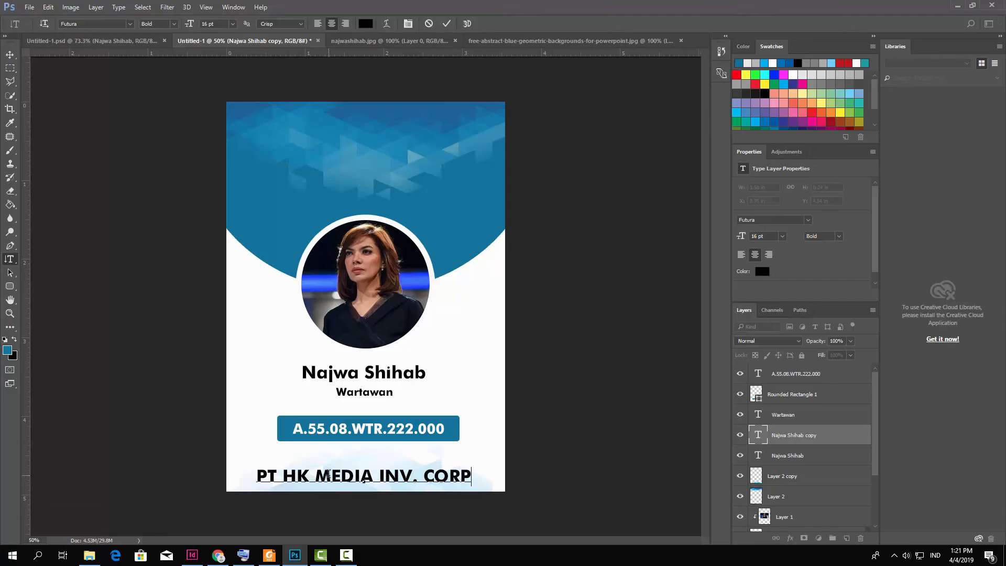
pyautogui.hotkey('ctrl', 'a')
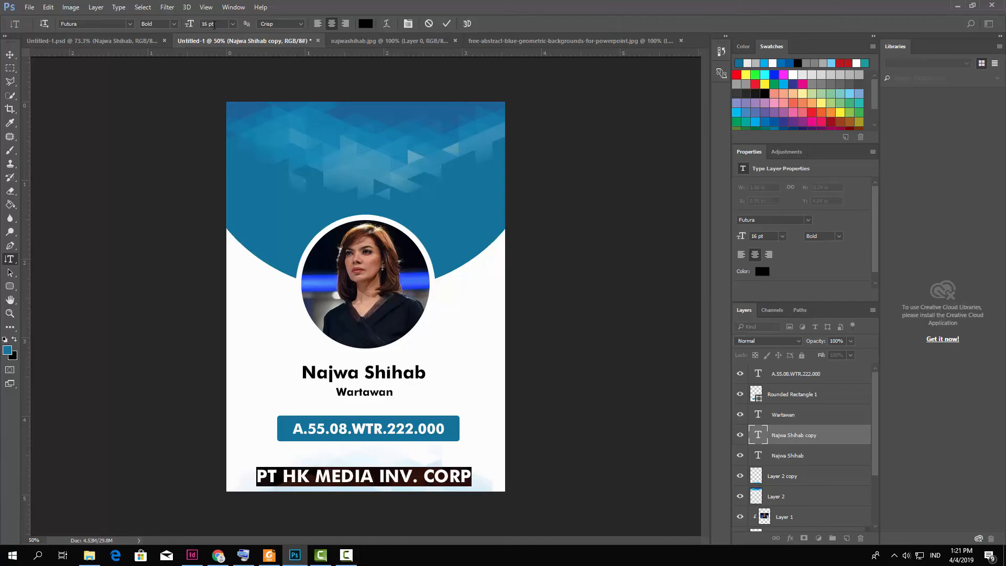
pyautogui.click(209, 24)
pyautogui.write('10pt')
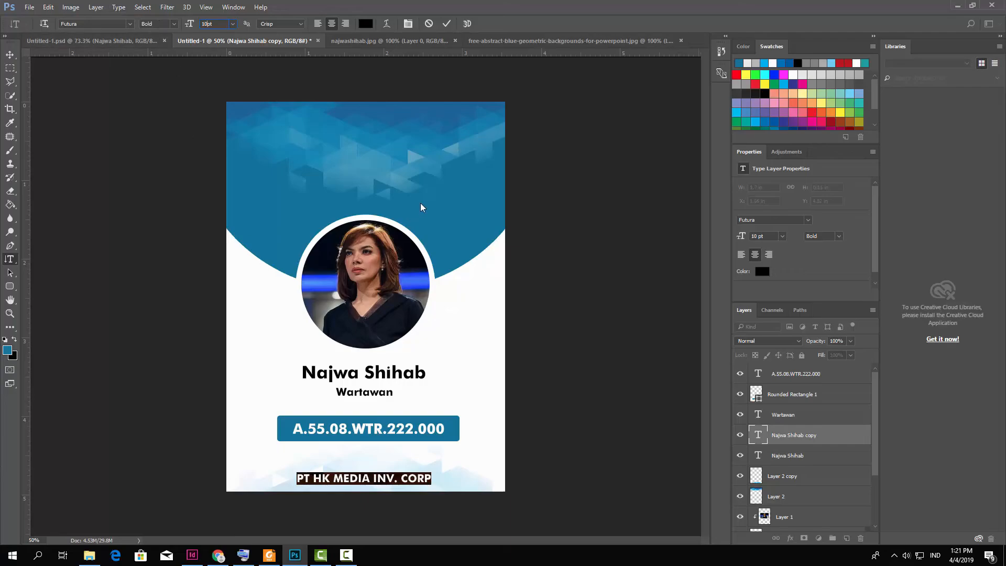
pyautogui.click(446, 23)
# Reduce the company name's font size to 9 pt.
pyautogui.click(341, 480)
pyautogui.moveTo(300, 477); pyautogui.dragTo(471, 460)
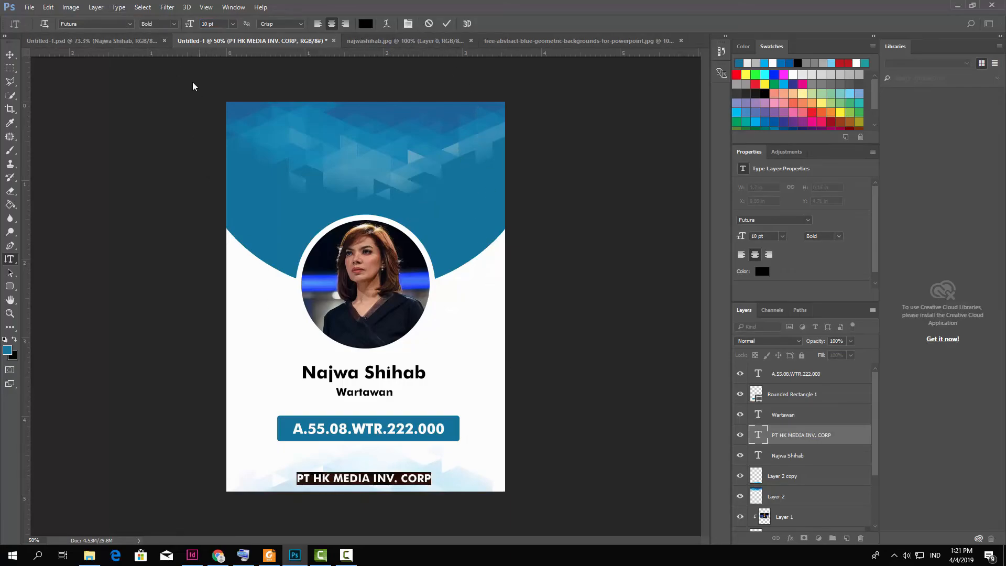
pyautogui.click(207, 24)
pyautogui.write('9')
pyautogui.press('Return')
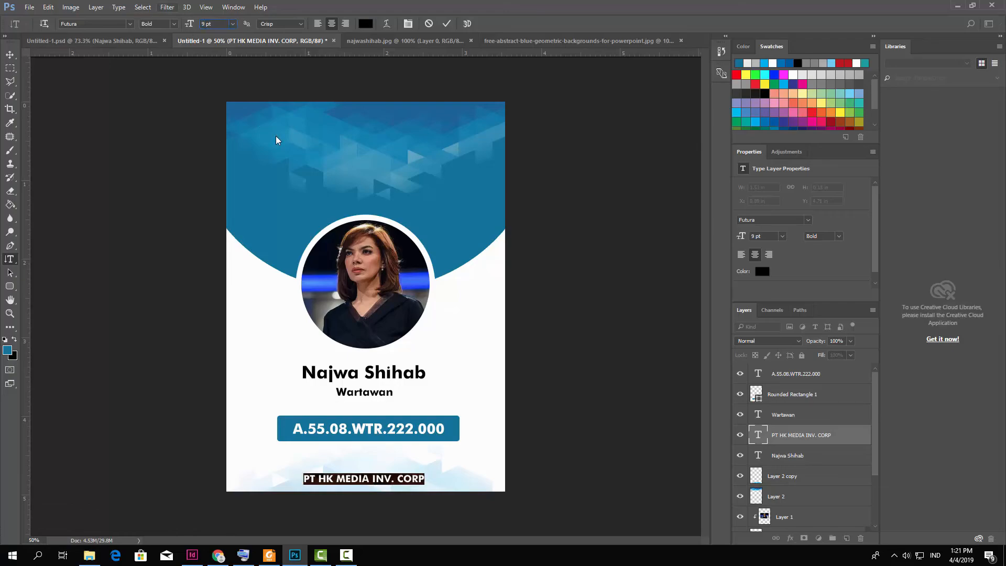
pyautogui.click(446, 24)
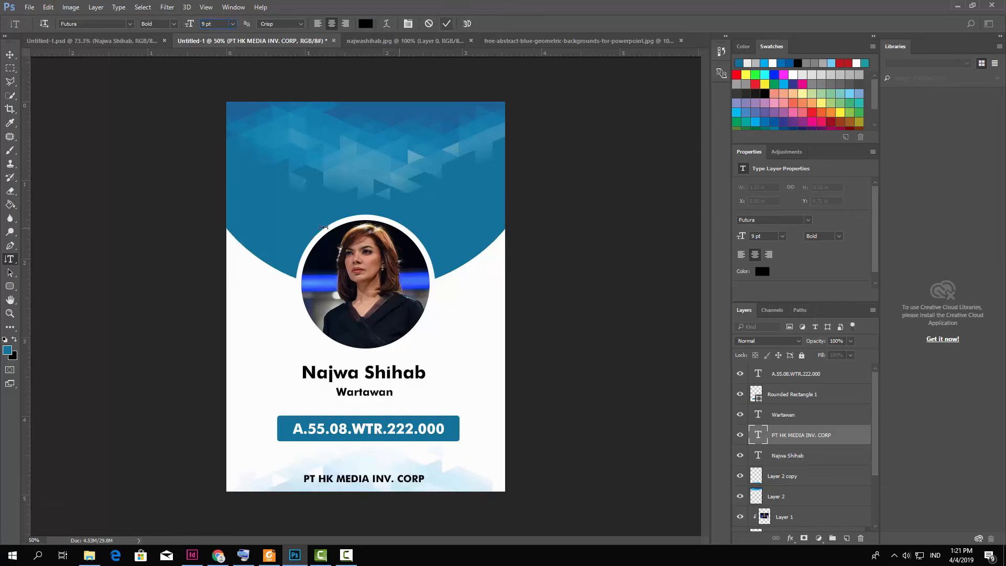
pyautogui.click(10, 54)
pyautogui.click(158, 293)
# Nudge the company name slightly up so it sits centred below the ID bar.
pyautogui.scroll(2, 385, 503)
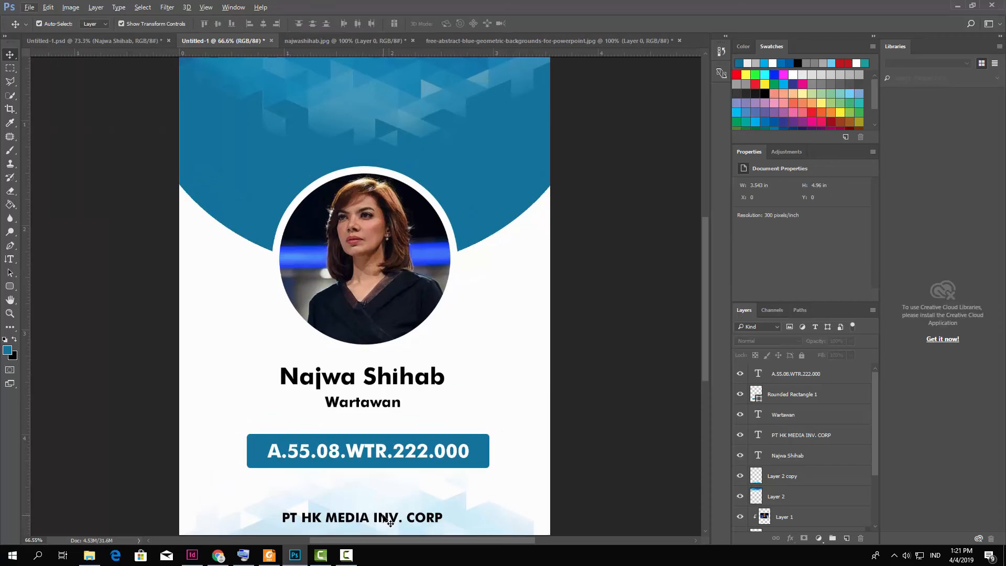
pyautogui.moveTo(385, 517); pyautogui.dragTo(386, 514)
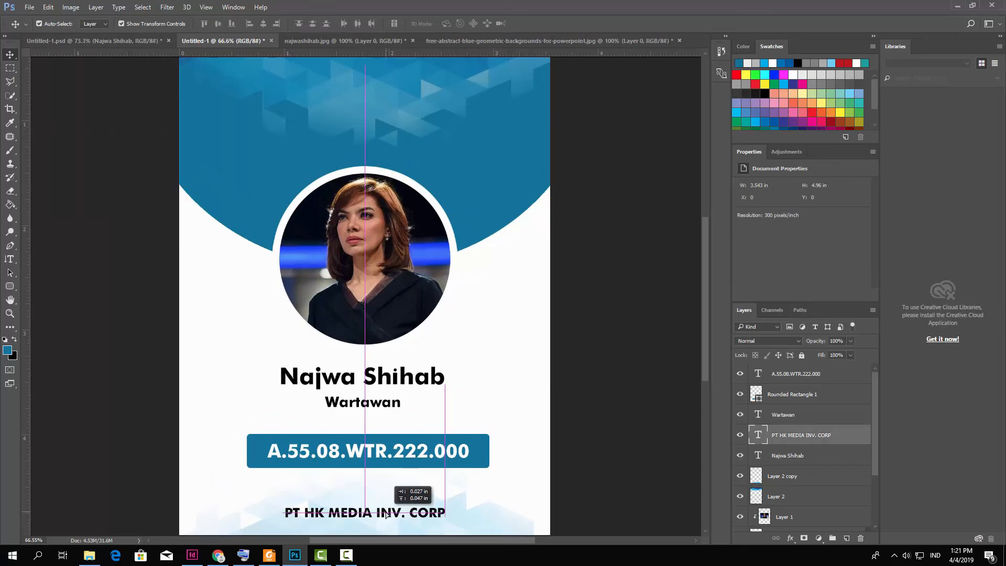
pyautogui.moveTo(386, 514); pyautogui.dragTo(386, 513)
# Zoom out and choose the Rectangle Tool from the shape tools.
pyautogui.scroll(-3, 516, 349)
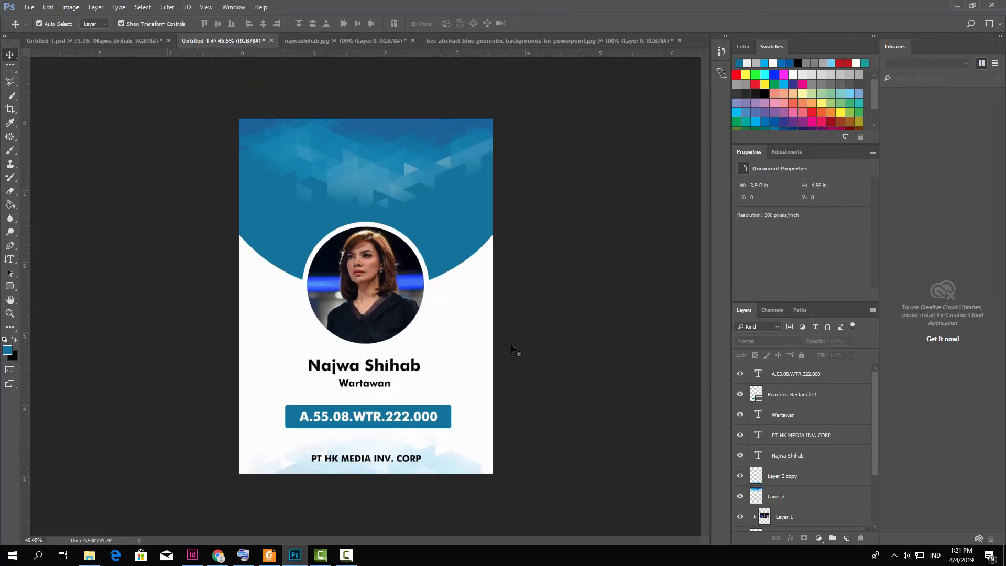
pyautogui.scroll(-1, 540, 354)
pyautogui.click(10, 286)
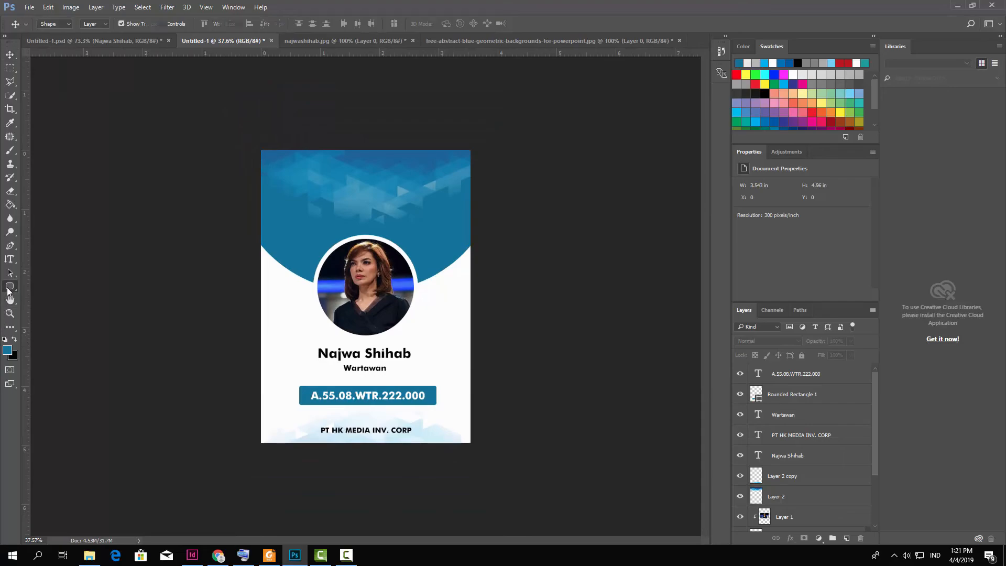
pyautogui.rightClick(7, 287)
pyautogui.click(38, 287)
pyautogui.scroll(2, 366, 297)
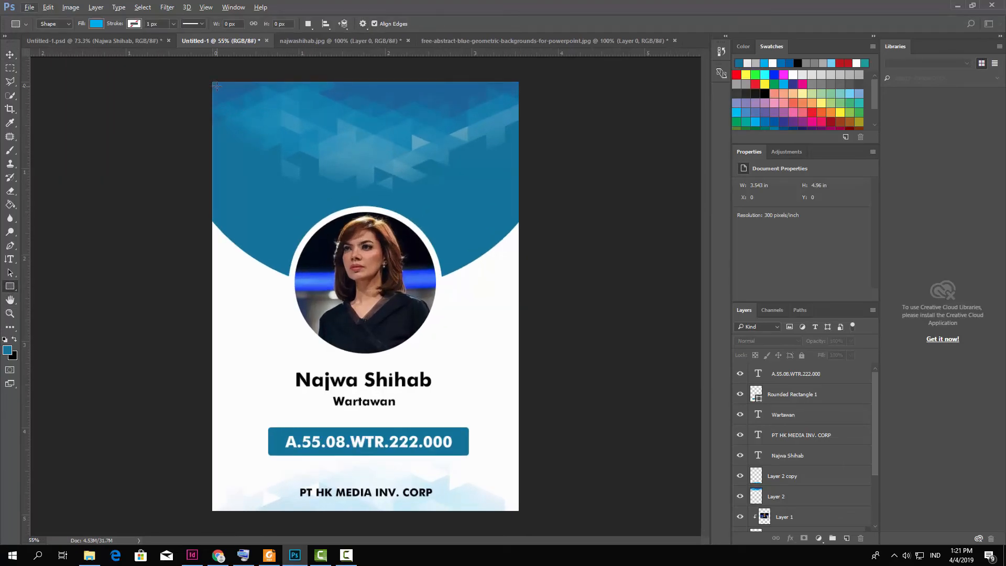
# Draw a rectangle over the whole card with no fill and a 2 px white stroke.
pyautogui.moveTo(218, 87); pyautogui.dragTo(513, 506)
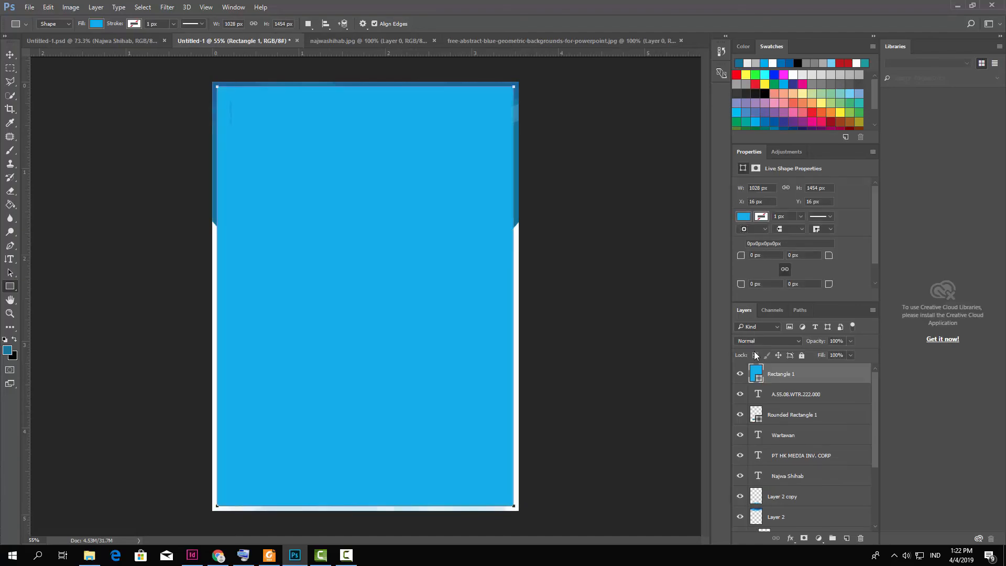
pyautogui.click(744, 217)
pyautogui.click(750, 238)
pyautogui.click(761, 218)
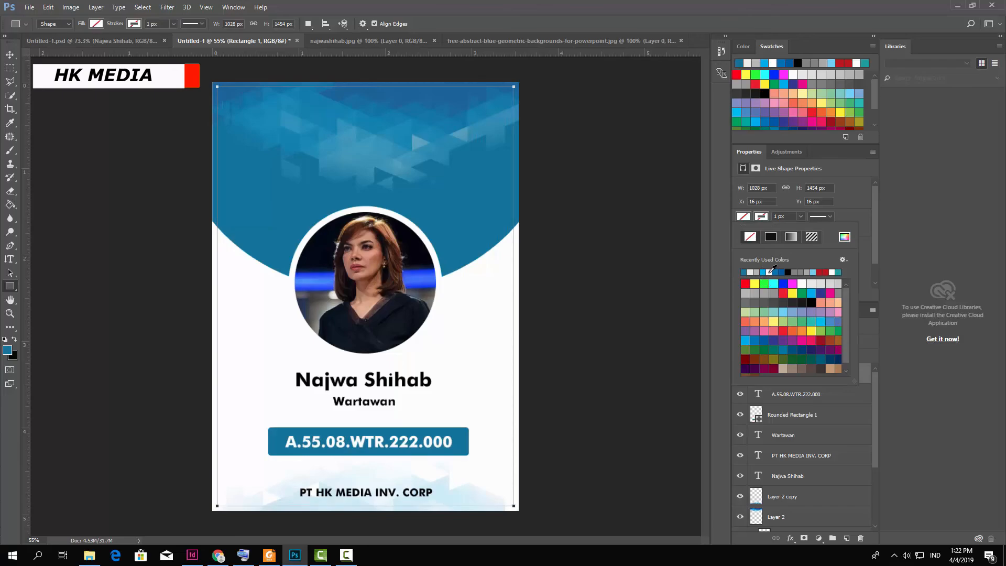
pyautogui.click(771, 270)
pyautogui.click(780, 219)
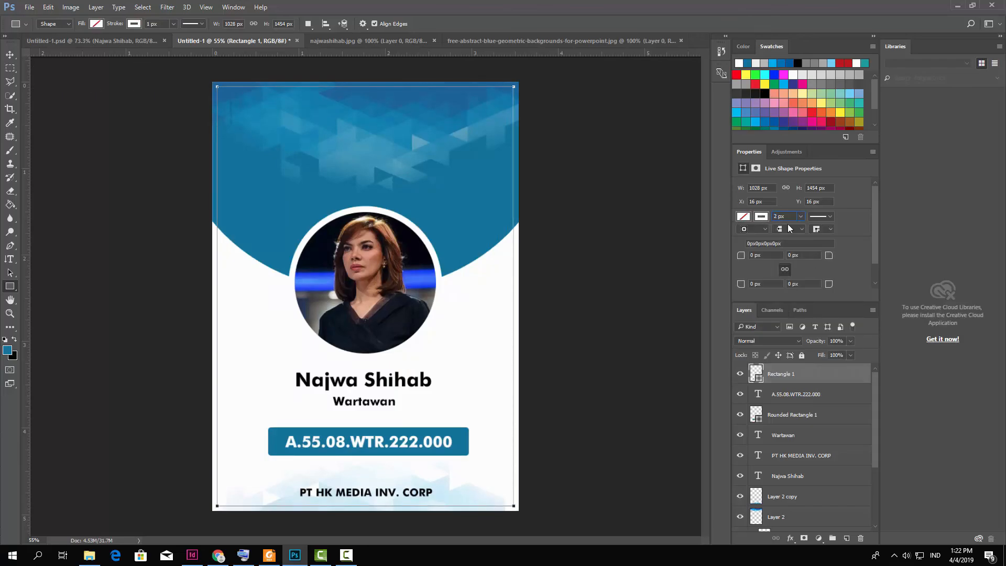
pyautogui.click(10, 55)
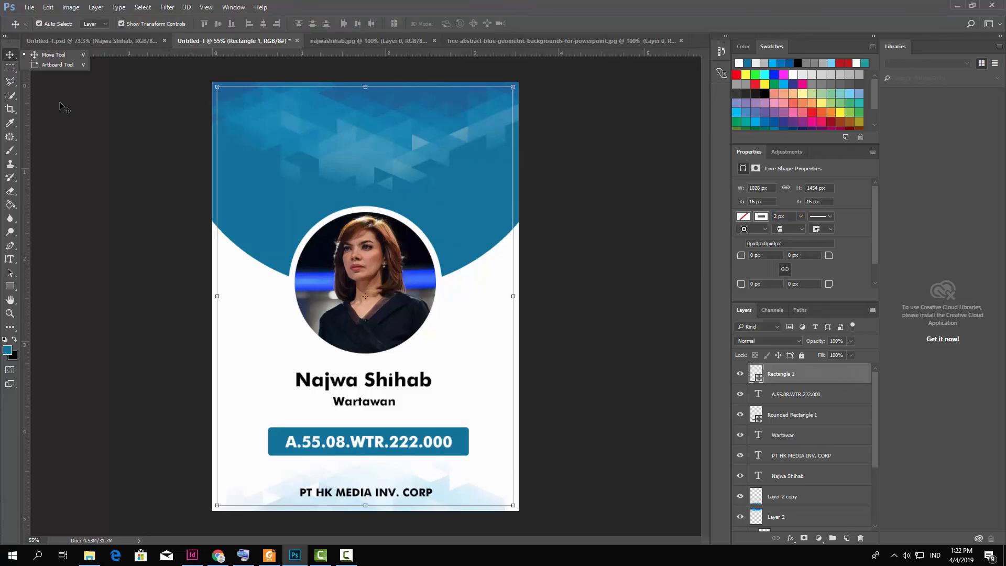
pyautogui.click(85, 121)
pyautogui.scroll(-2, 466, 283)
pyautogui.scroll(-1, 422, 288)
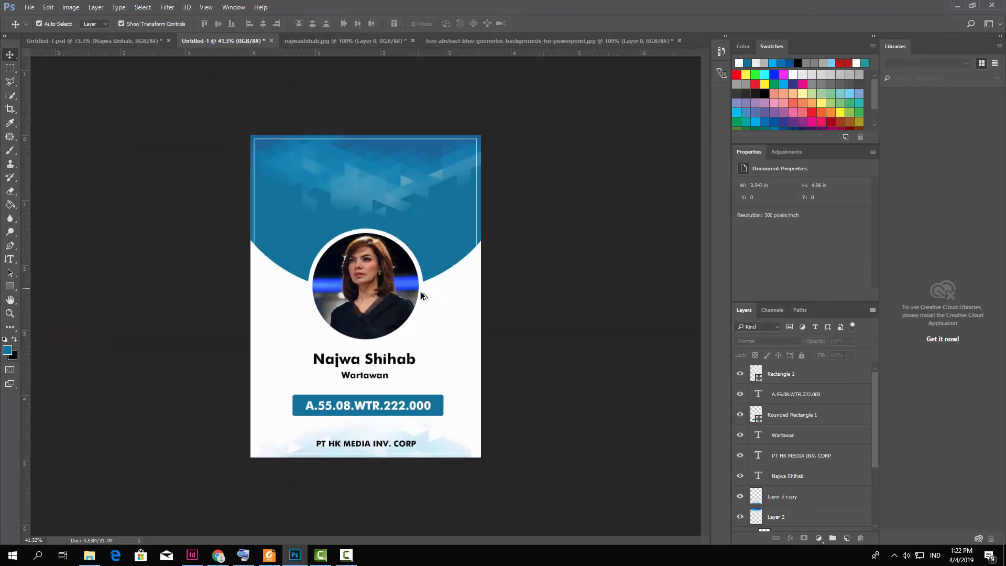
pyautogui.scroll(3, 397, 242)
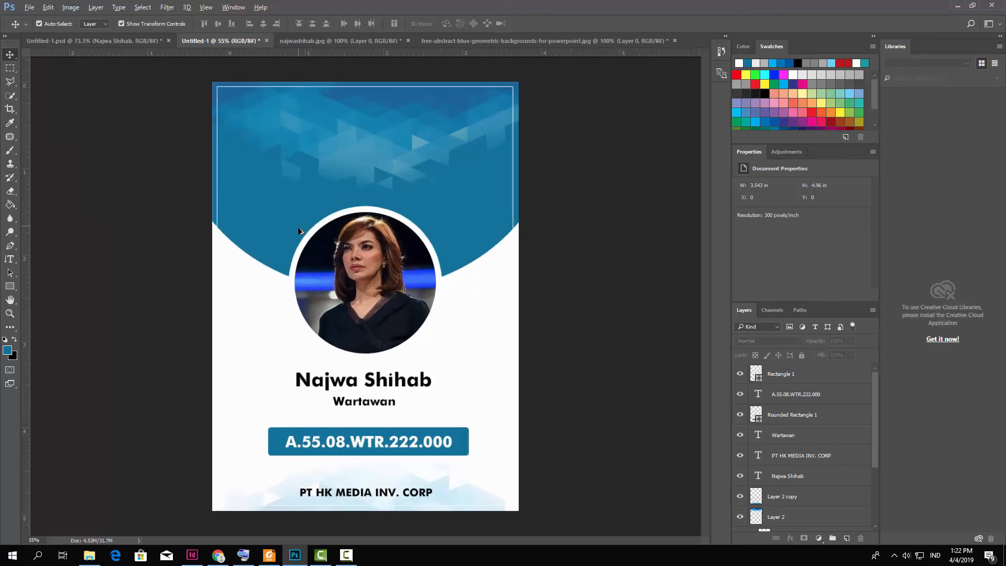
pyautogui.scroll(-3, 385, 288)
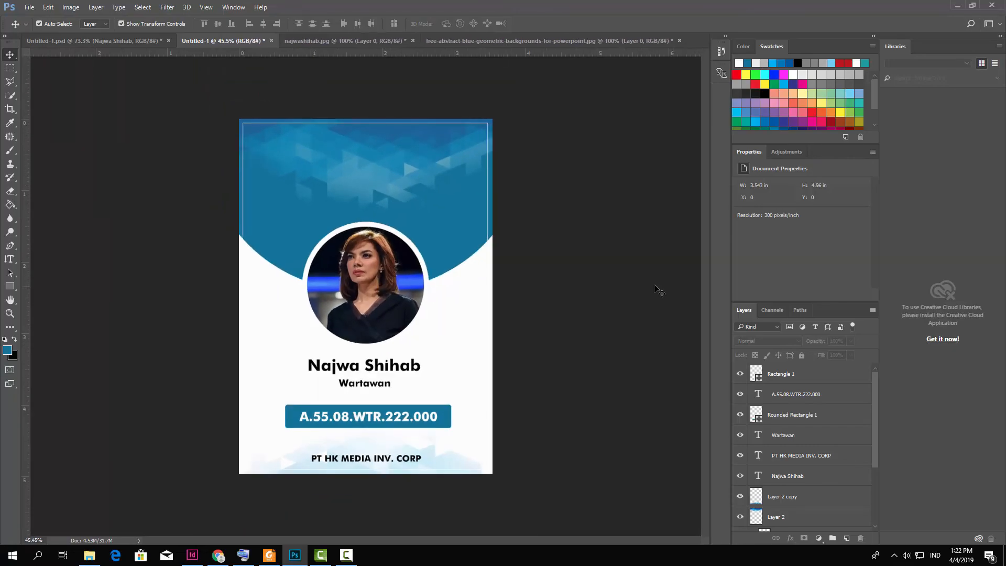